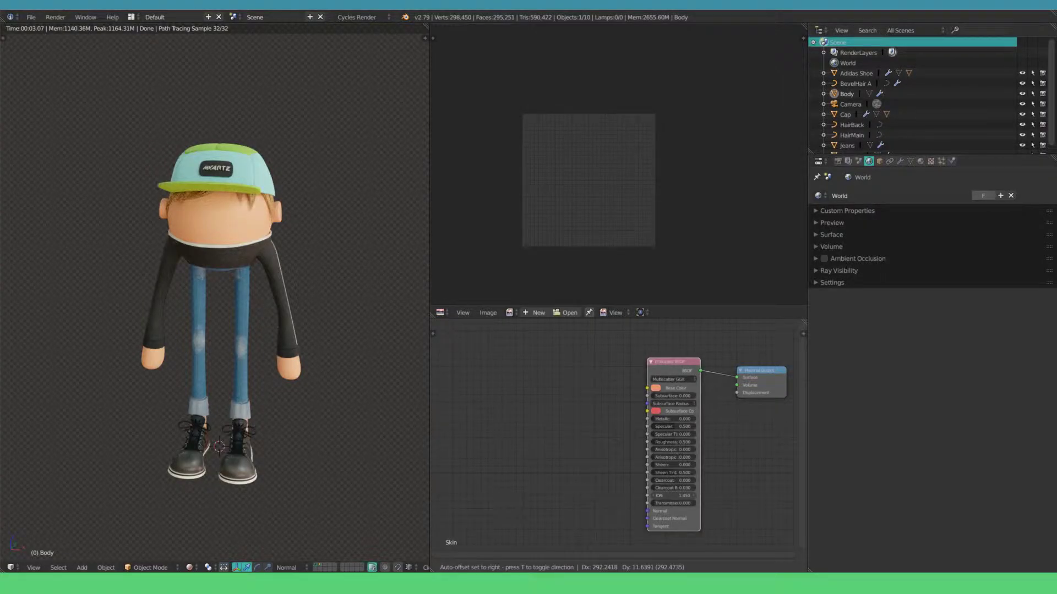
Step: Add a Musgrave Texture node to the Skin material and preview its Color output on the body
key("shift+a")
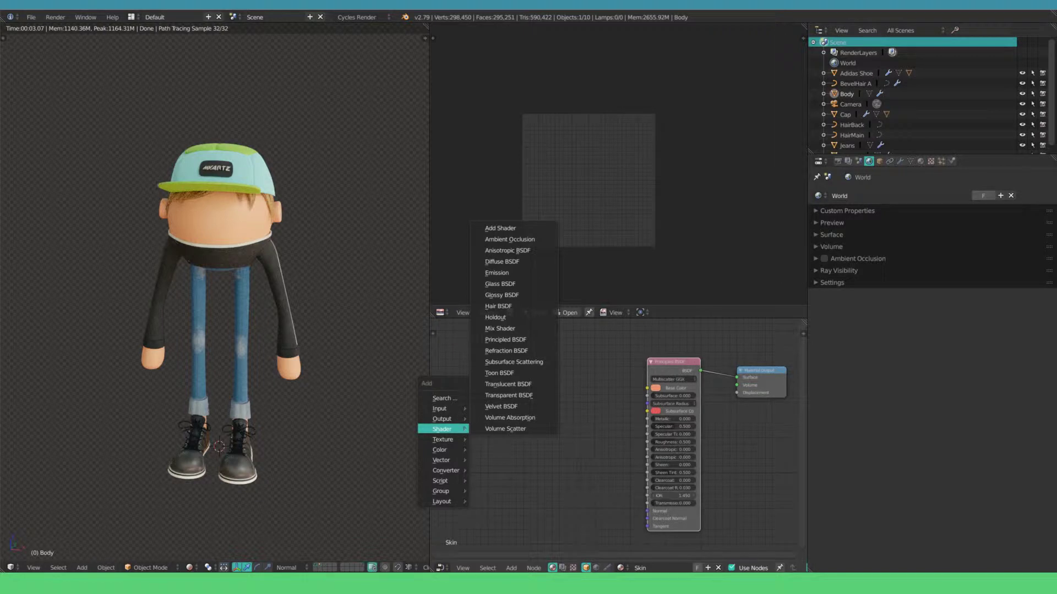
mouse_move(443, 439)
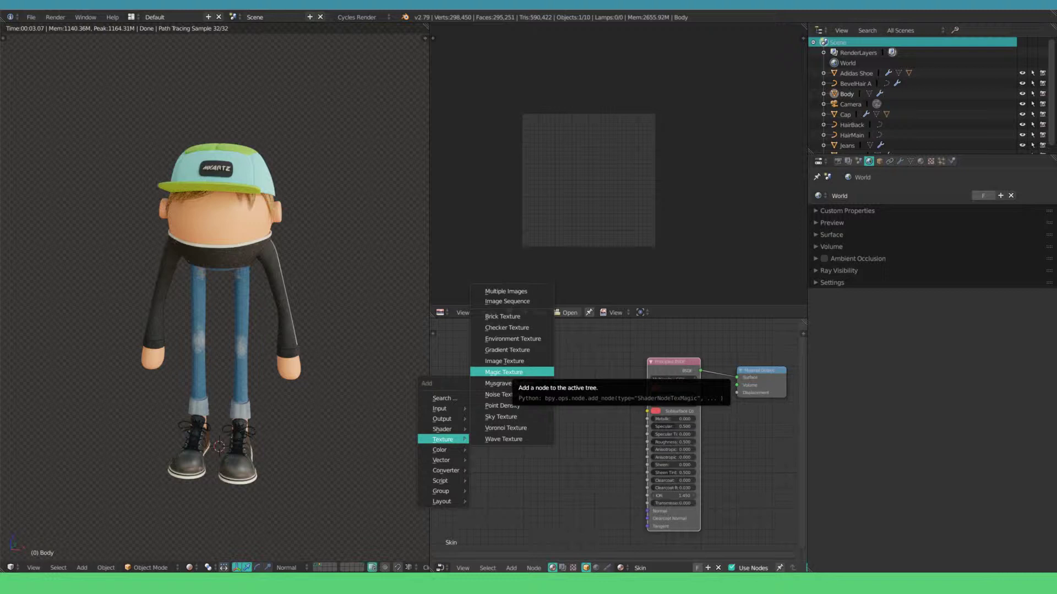
left_click(504, 372)
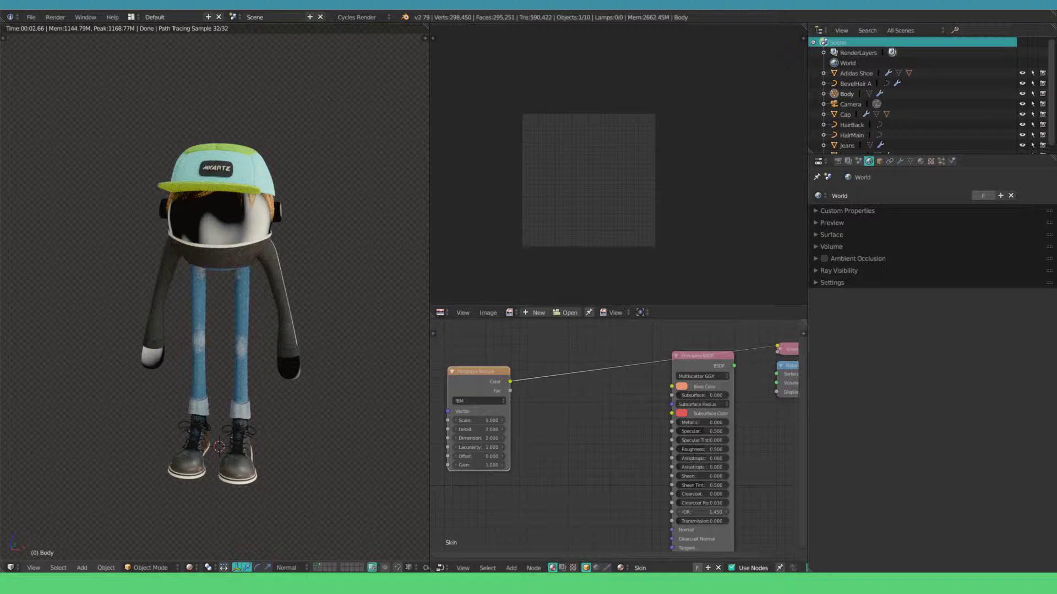
Step: Isolate the Body in local view and link the Musgrave Texture's Color output to the Principled BSDF's Subsurface input
key("KP_Divide")
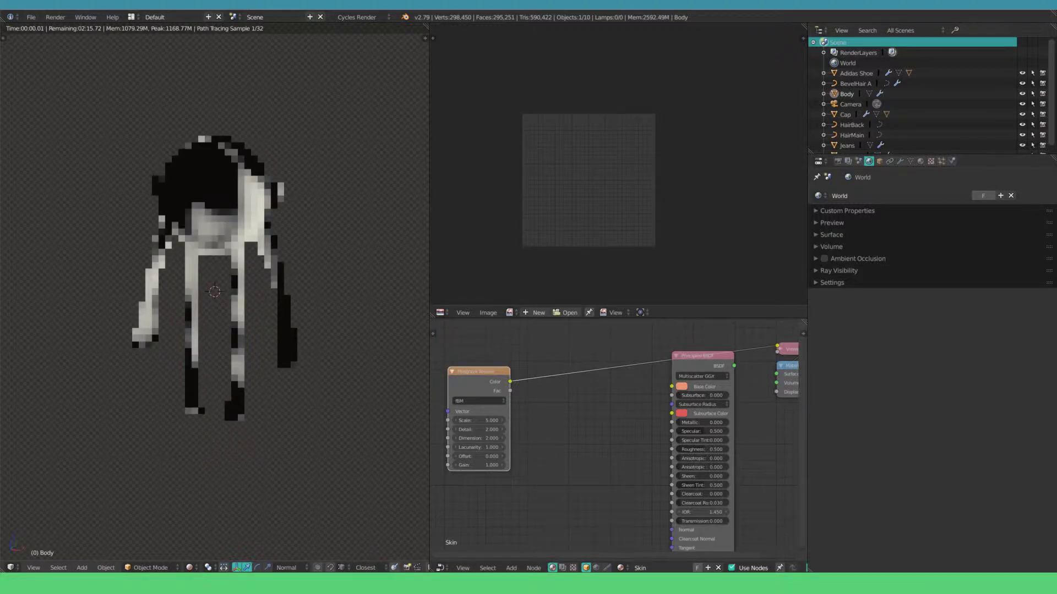
scroll(601, 417, "up", 1)
left_click_drag(503, 378, 629, 397)
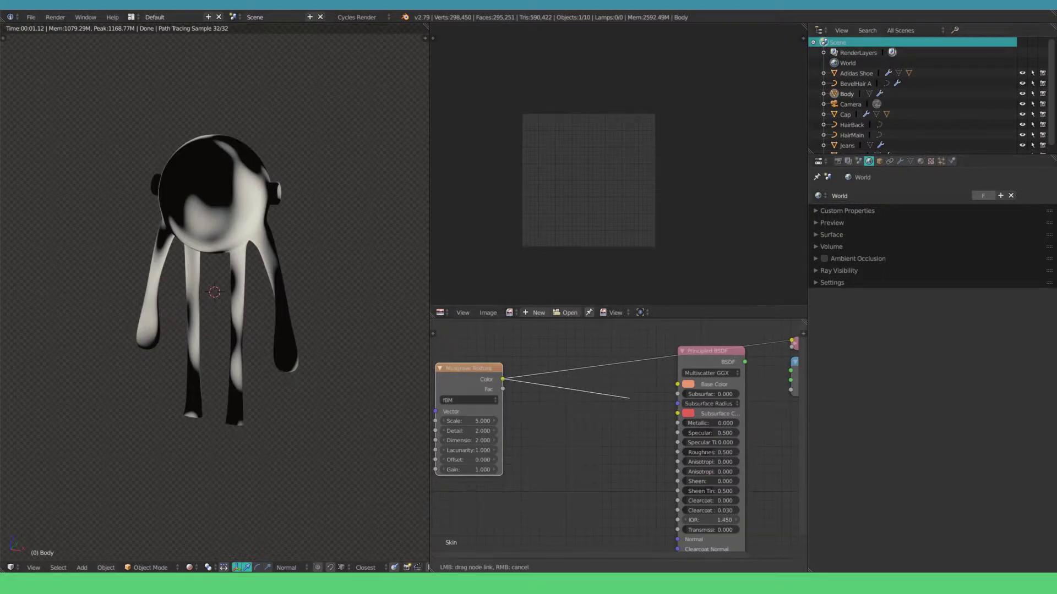
left_click_drag(629, 397, 677, 394)
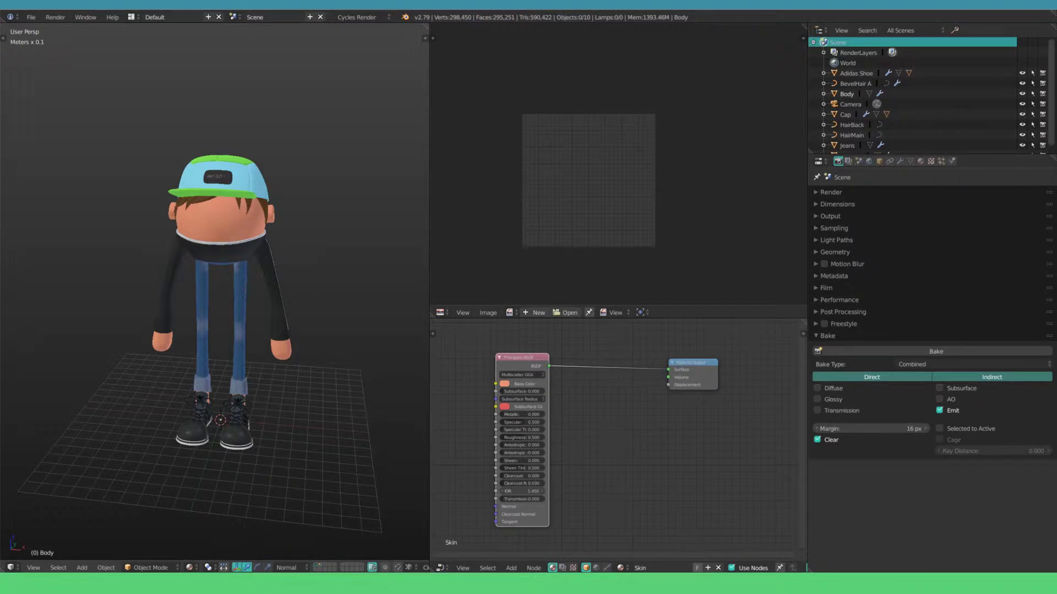
Step: Unwrap all faces of the Body mesh with Smart UV Project
right_click(220, 220)
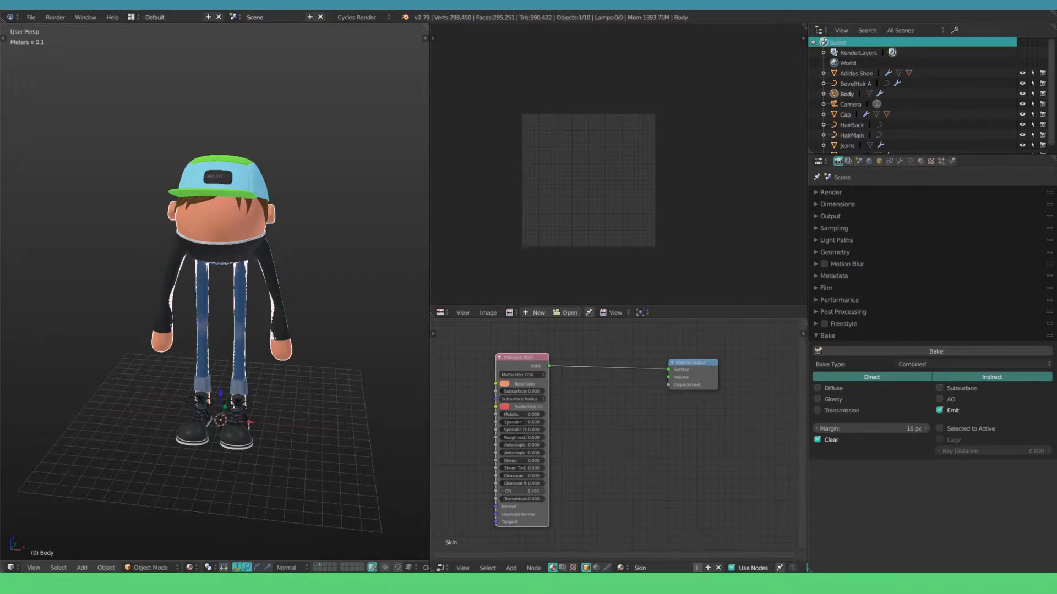
key("Tab")
key("6")
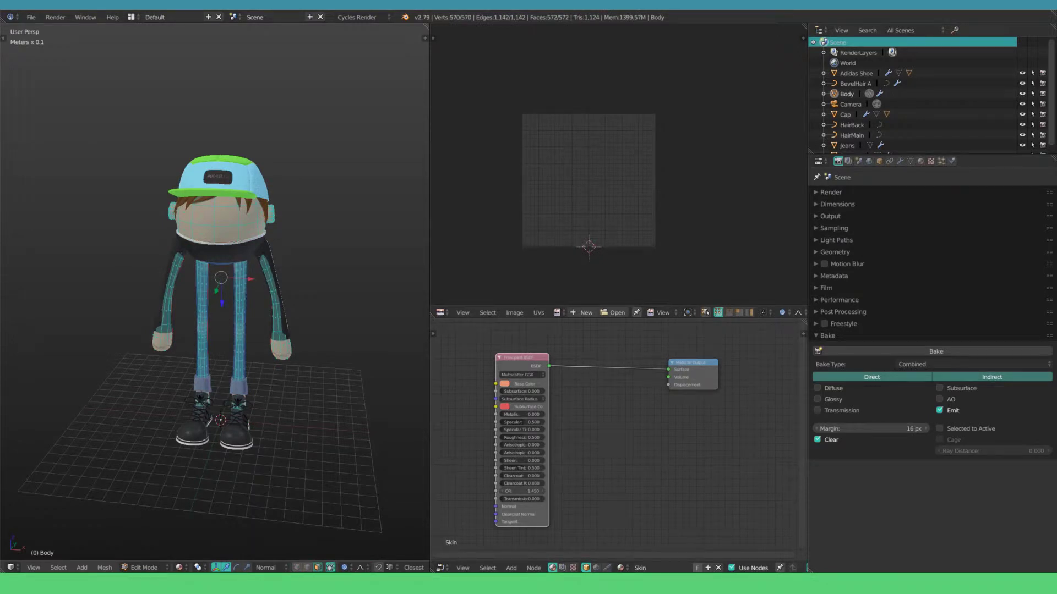
key("u")
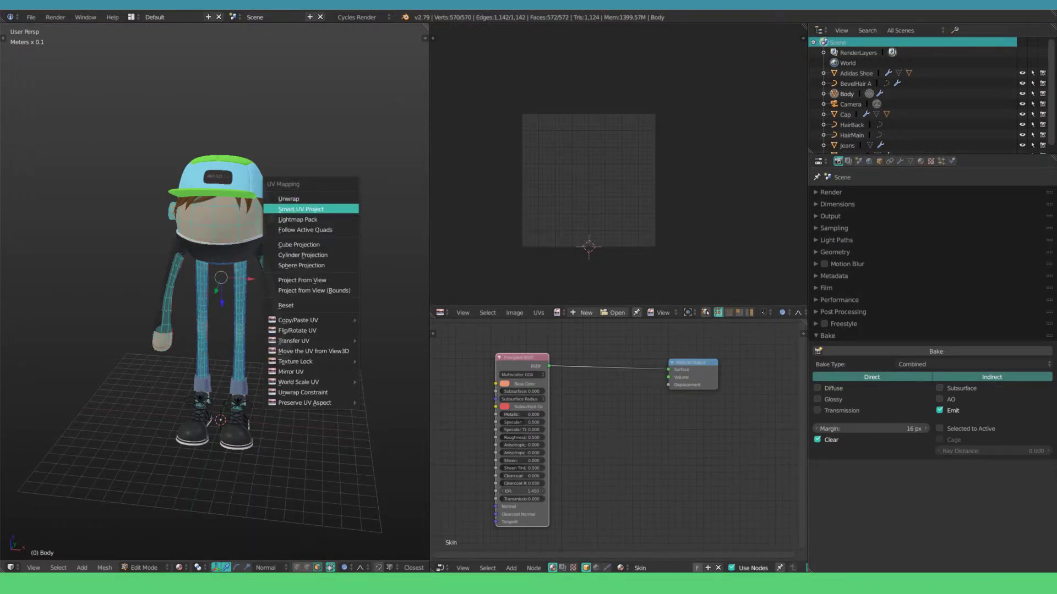
key("Return")
key("Return")
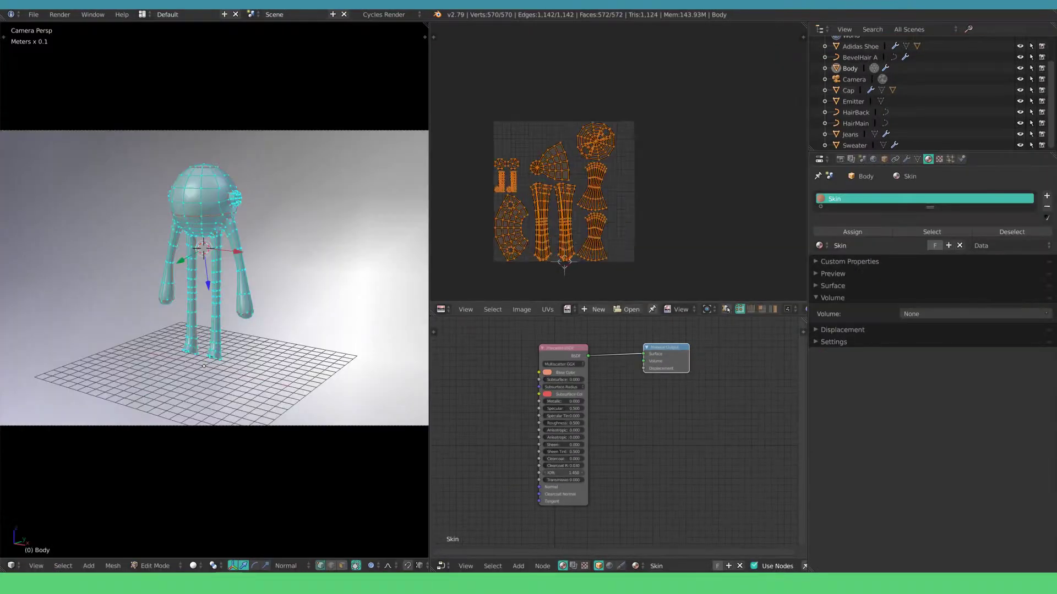
scroll(580, 178, "up", 3)
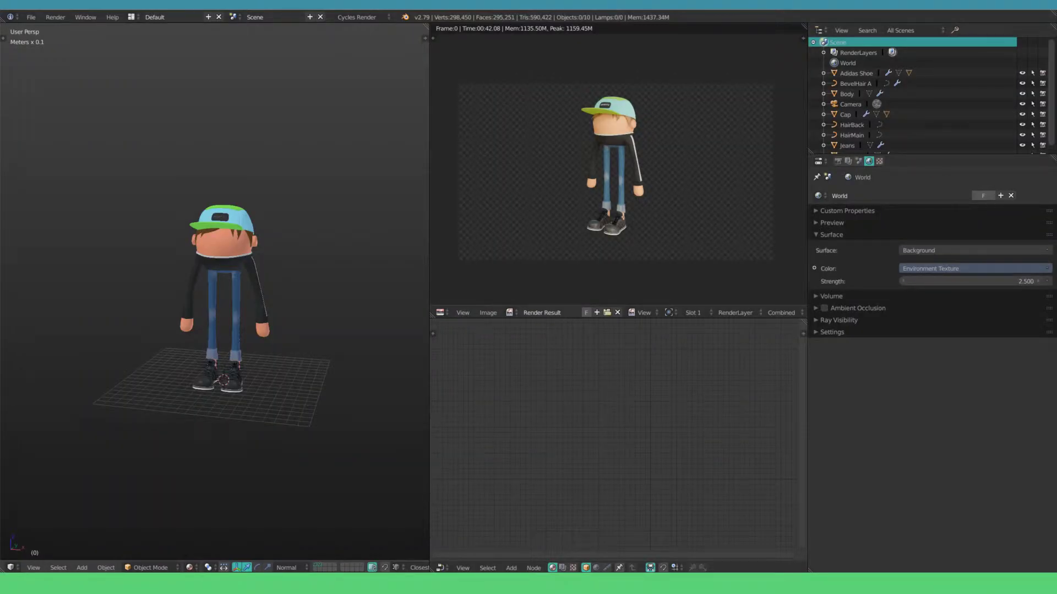
Step: Add a UV sphere, scale its mesh by 10 in Edit Mode to enclose the character, and switch to the camera view
key("shift+a")
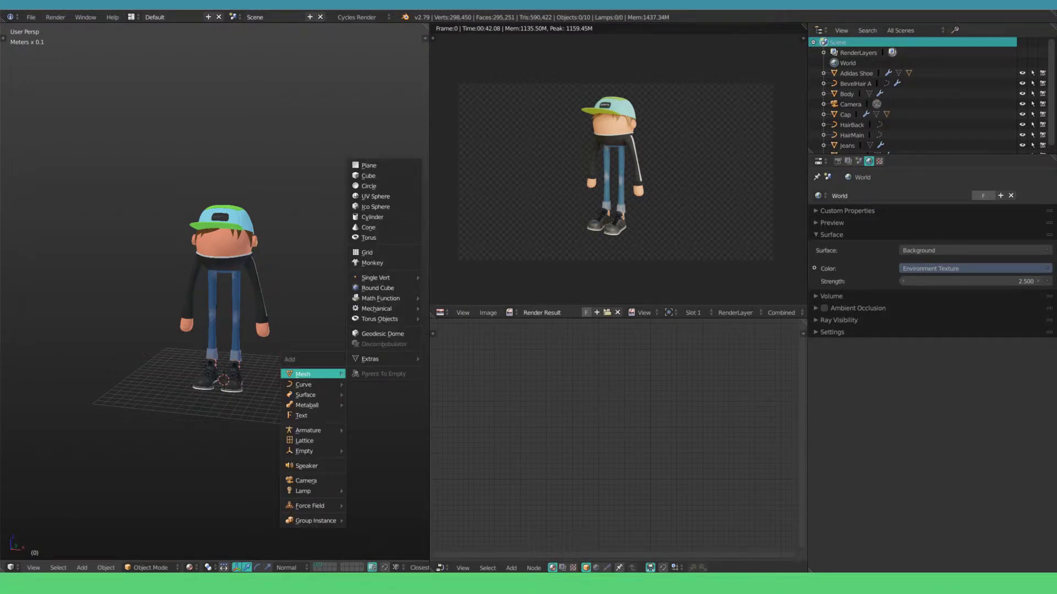
left_click(378, 197)
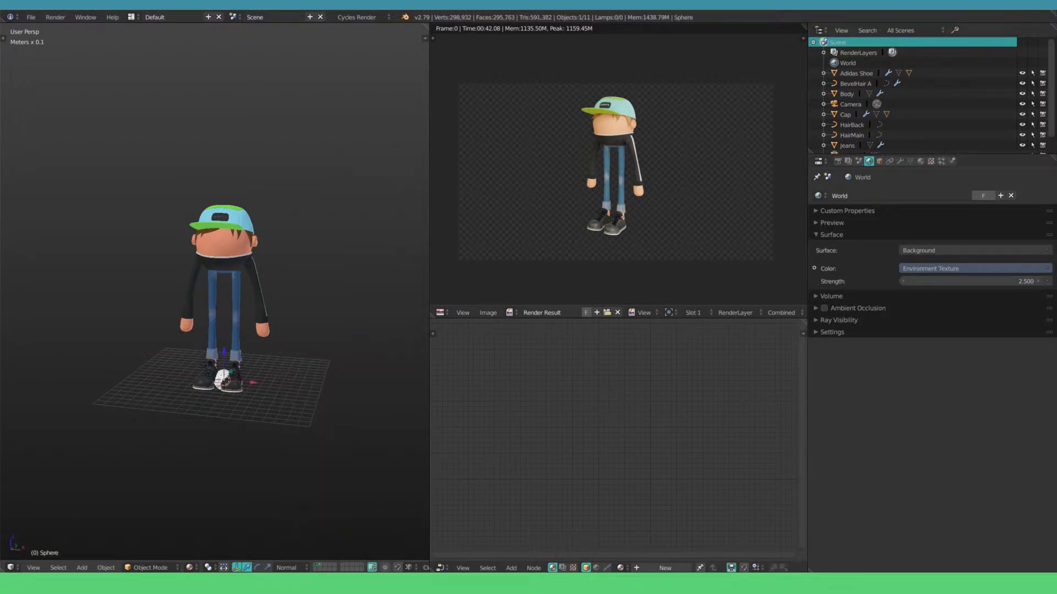
key("Tab")
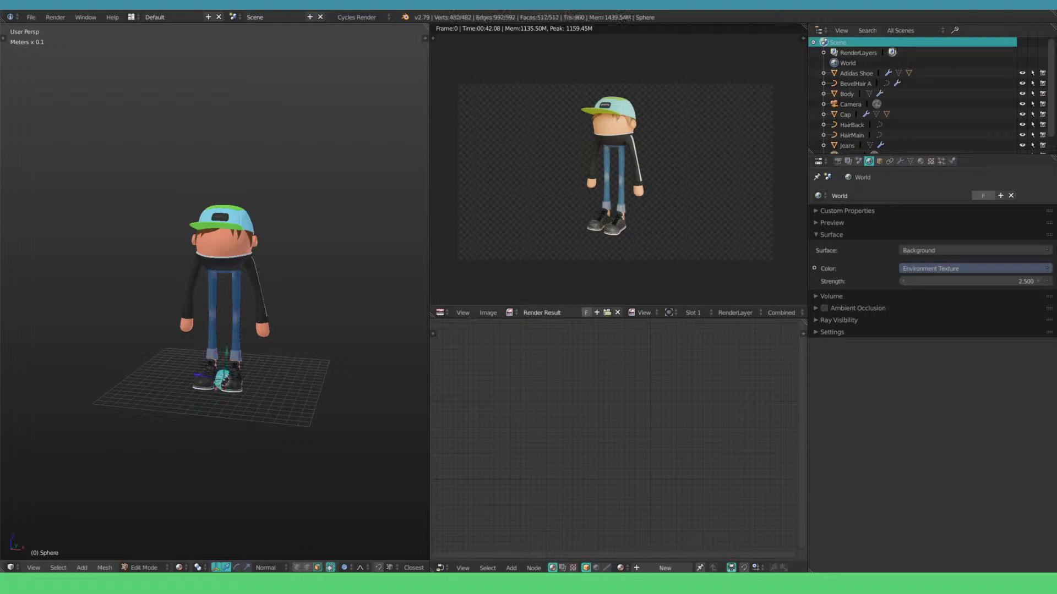
key("s")
key("1")
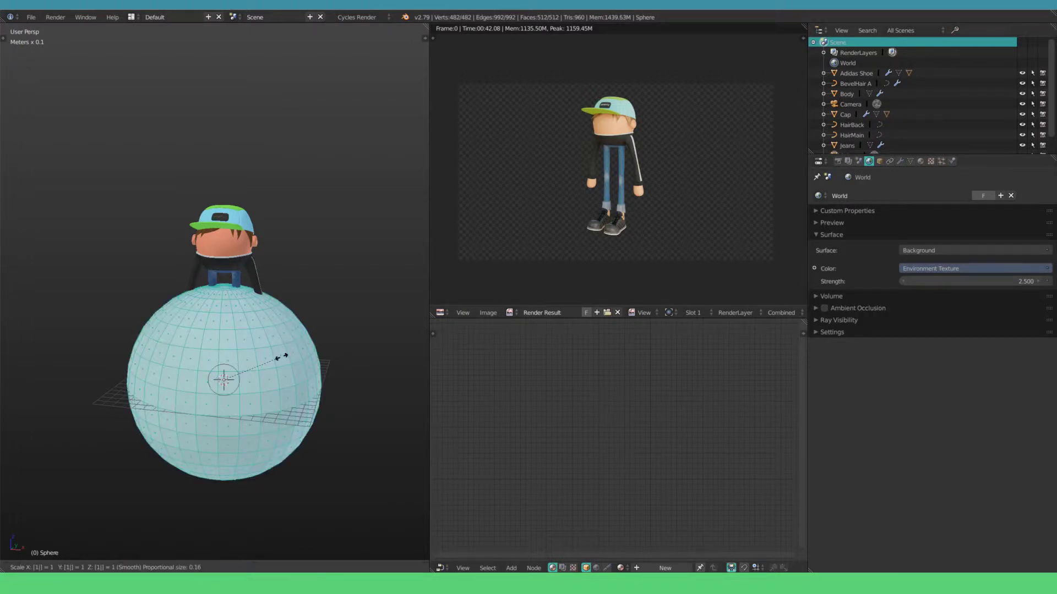
type("0")
key("Return")
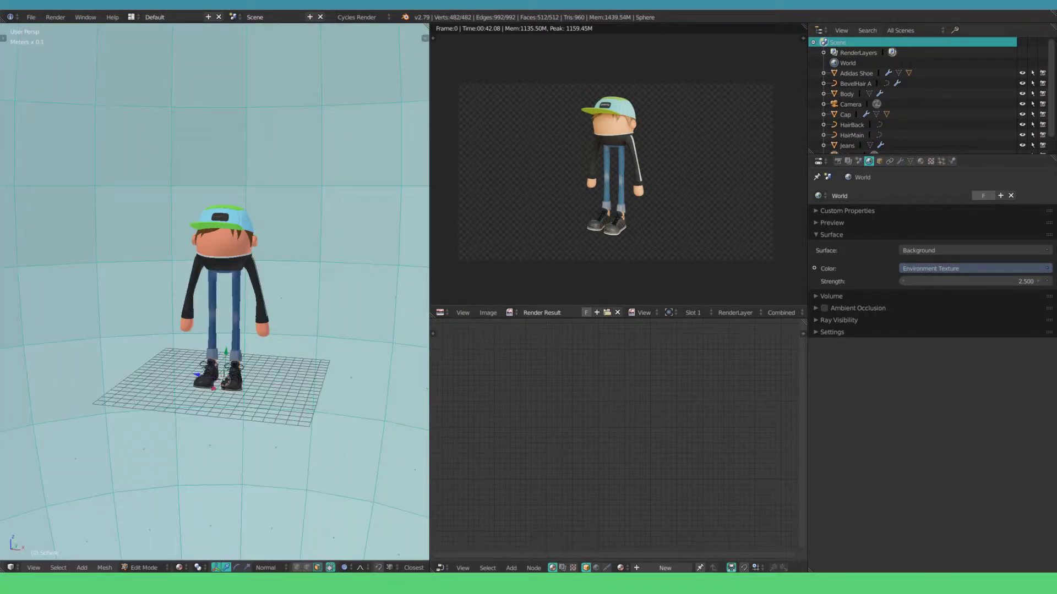
key("KP_0")
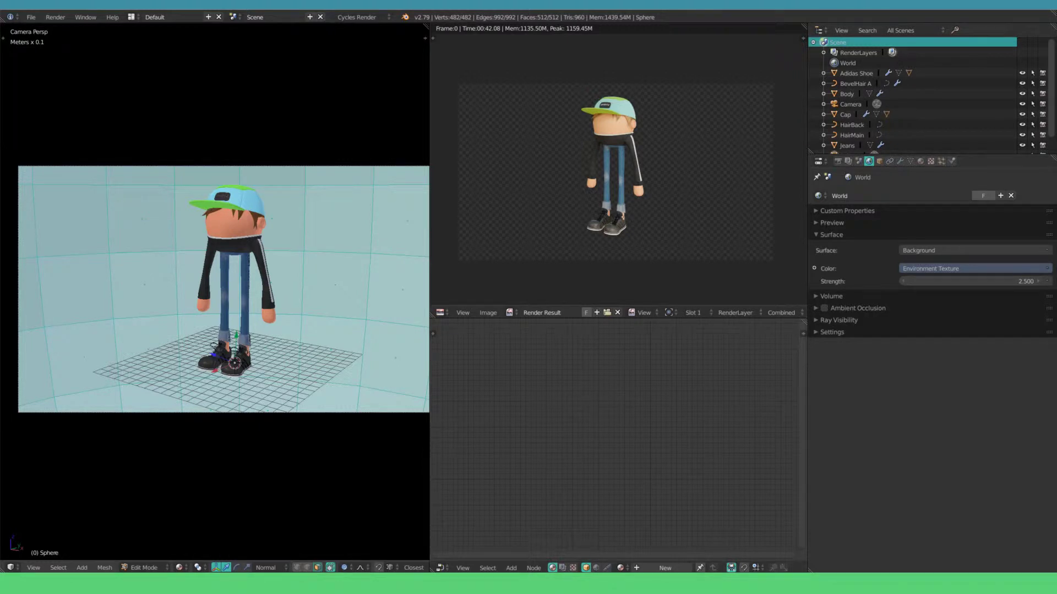
key("Tab")
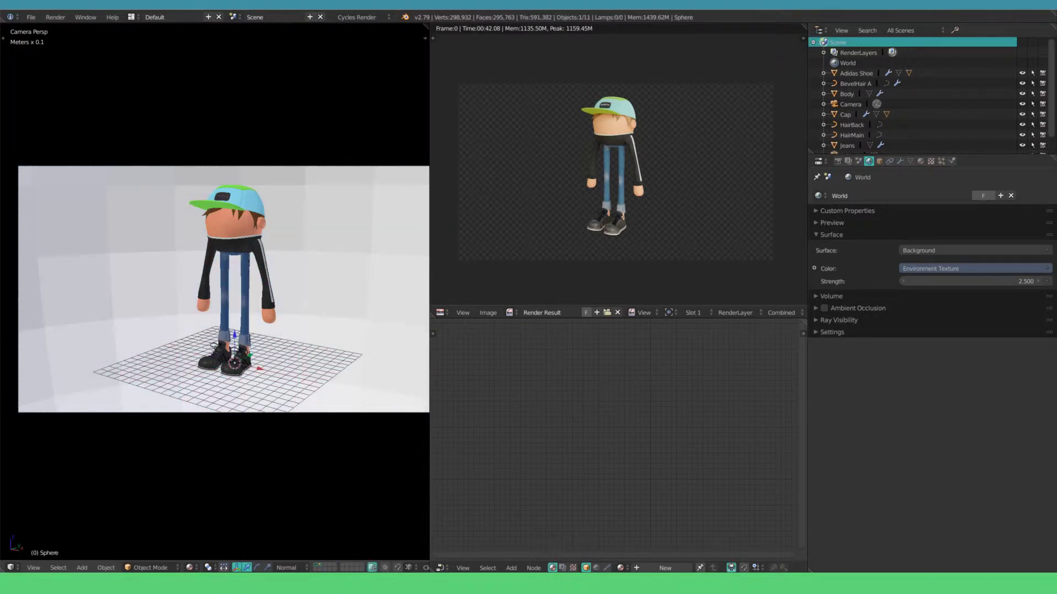
scroll(215, 292, "up", 1)
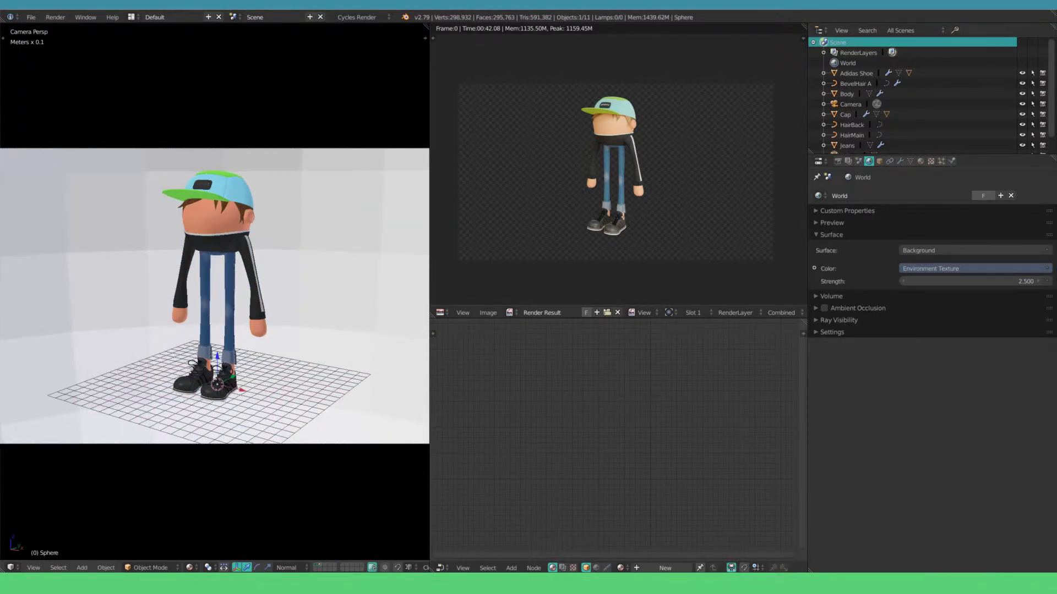
scroll(215, 291, "down", 1)
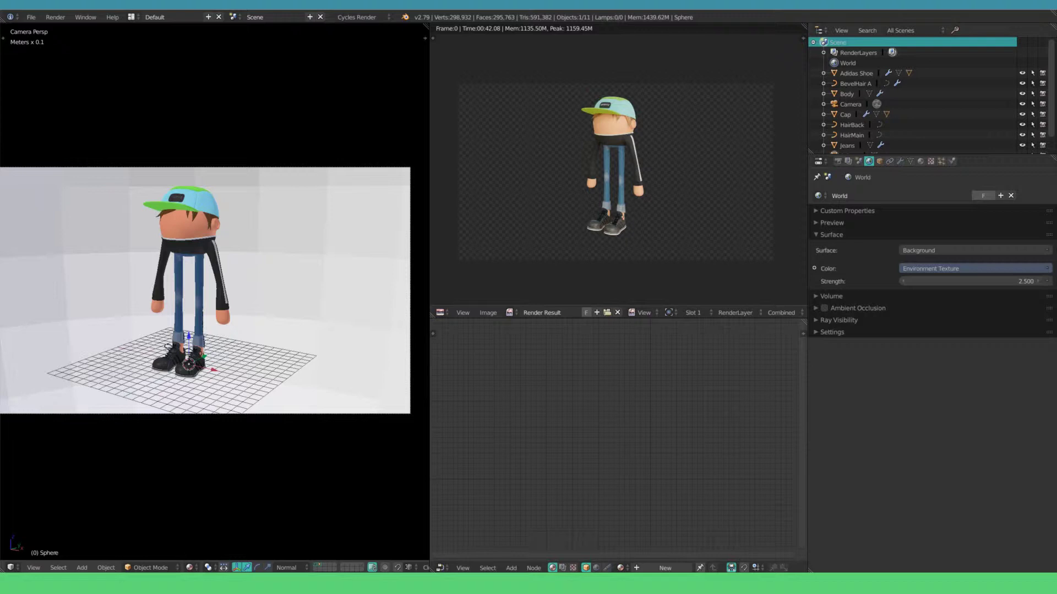
Step: Snap the 3D cursor to the middle of the Body mesh with all its geometry selected, and return to Object Mode
key("a")
right_click(187, 225)
key("Tab")
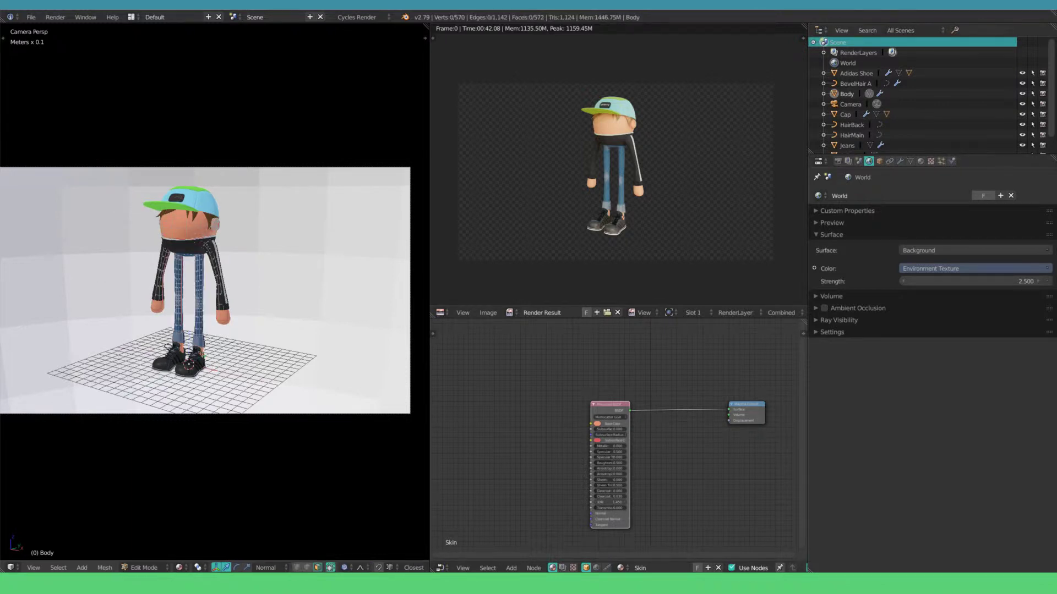
key("a")
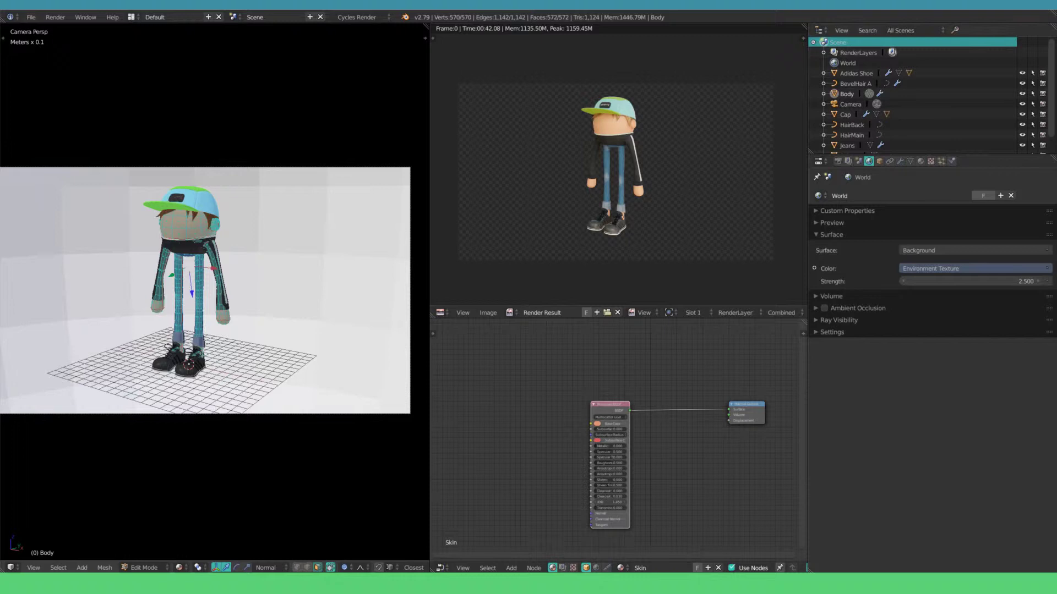
key("KP_Decimal")
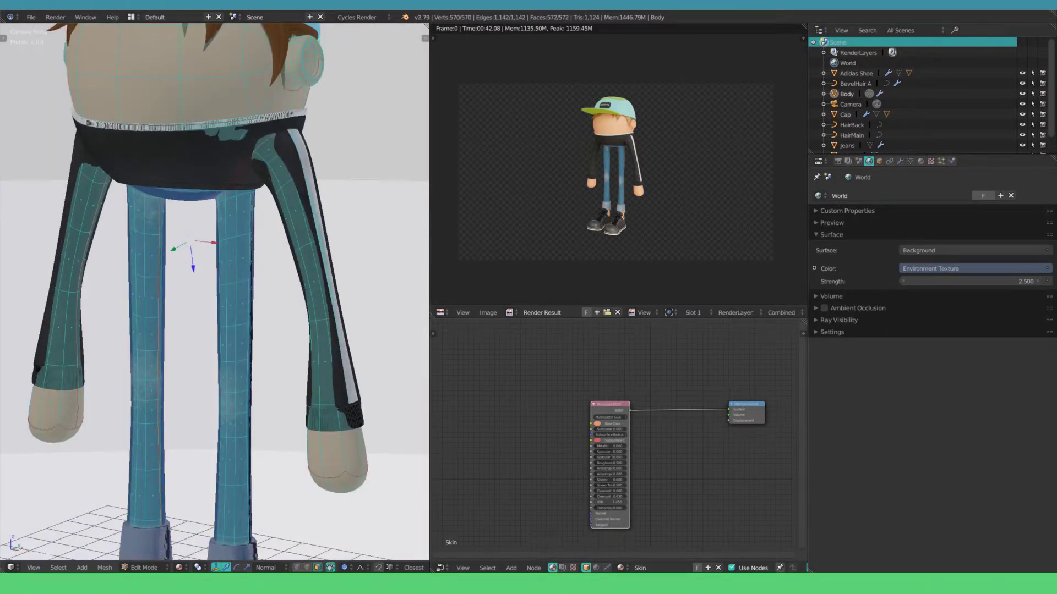
key("KP_0")
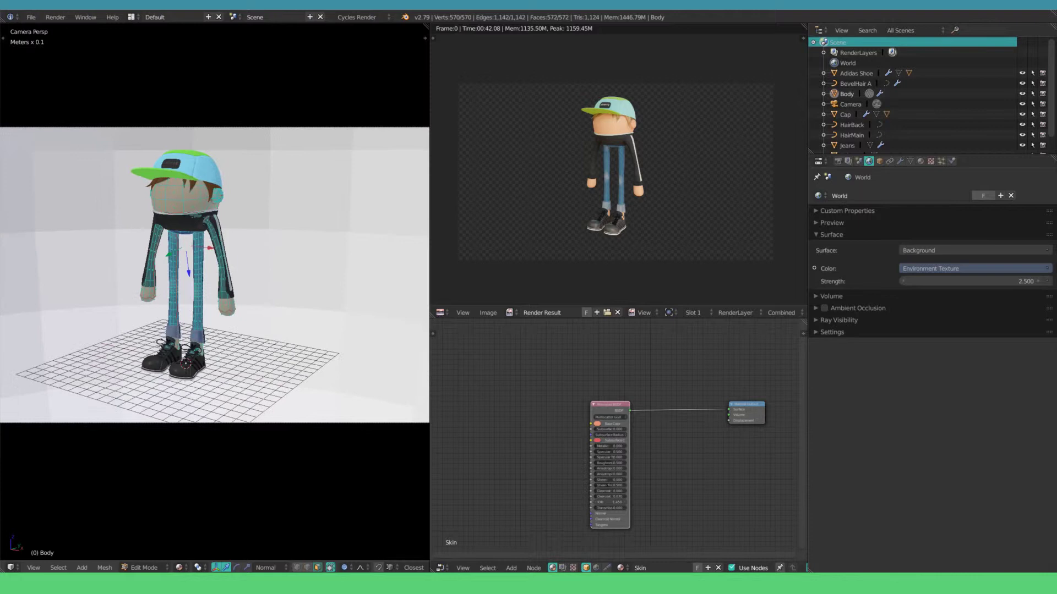
key("shift+s")
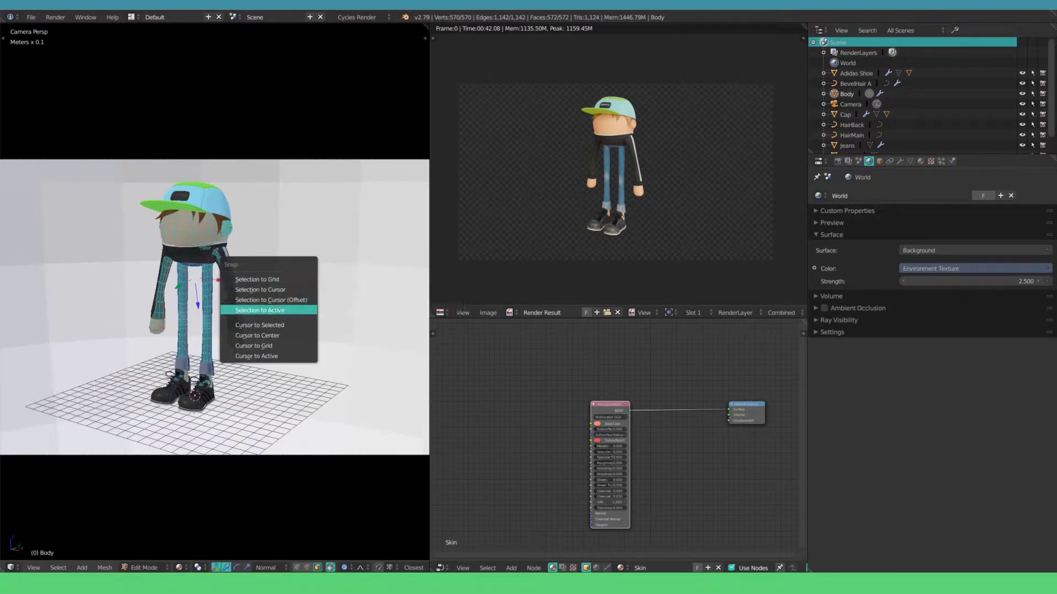
key("Return")
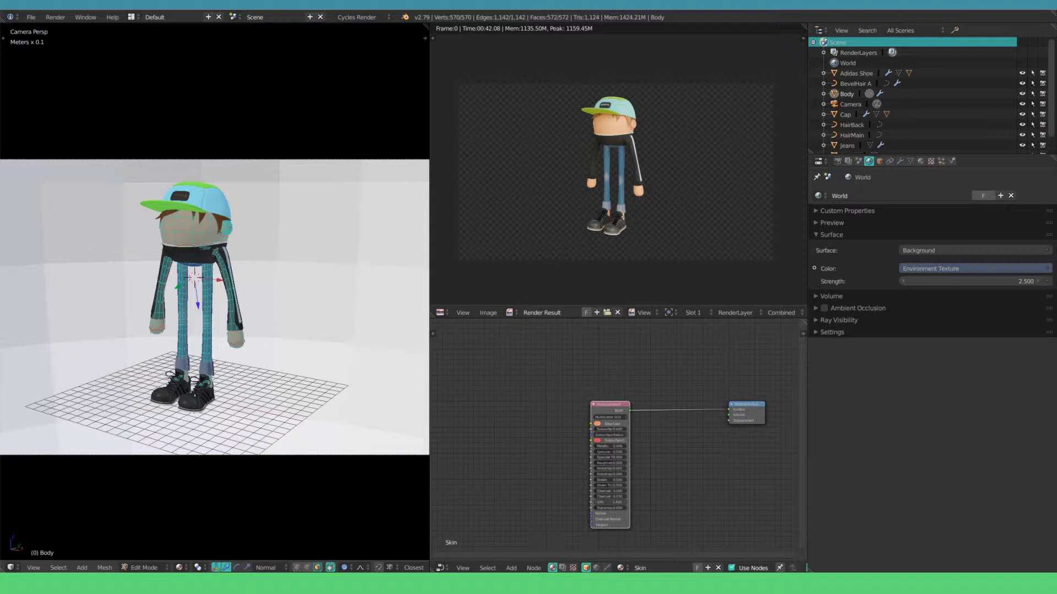
key("Tab")
key("4")
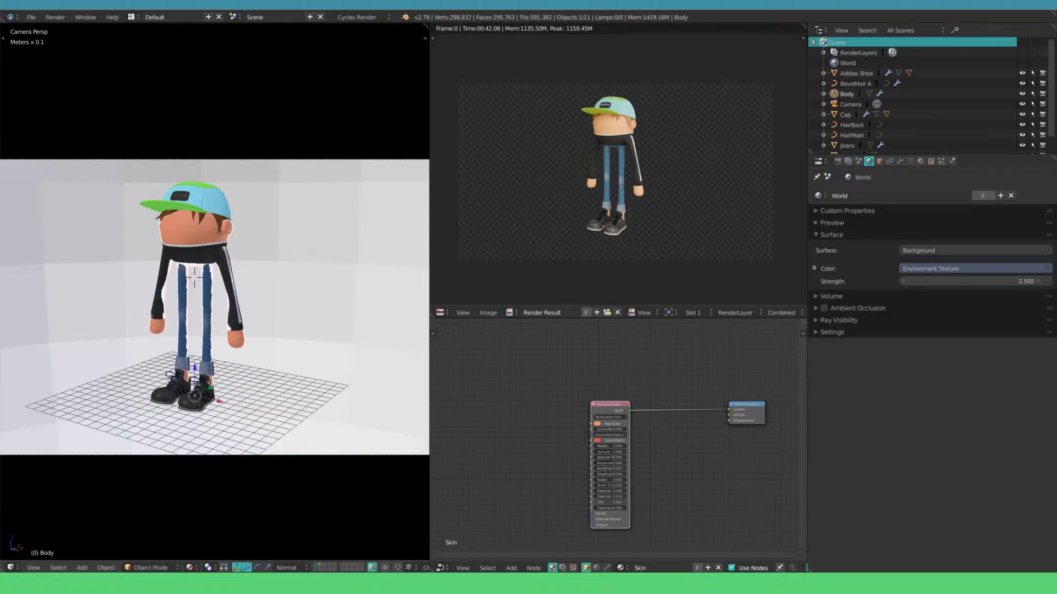
Step: Move the enclosing sphere to the 3D cursor with Selection to Cursor
right_click(259, 310)
key("shift+s")
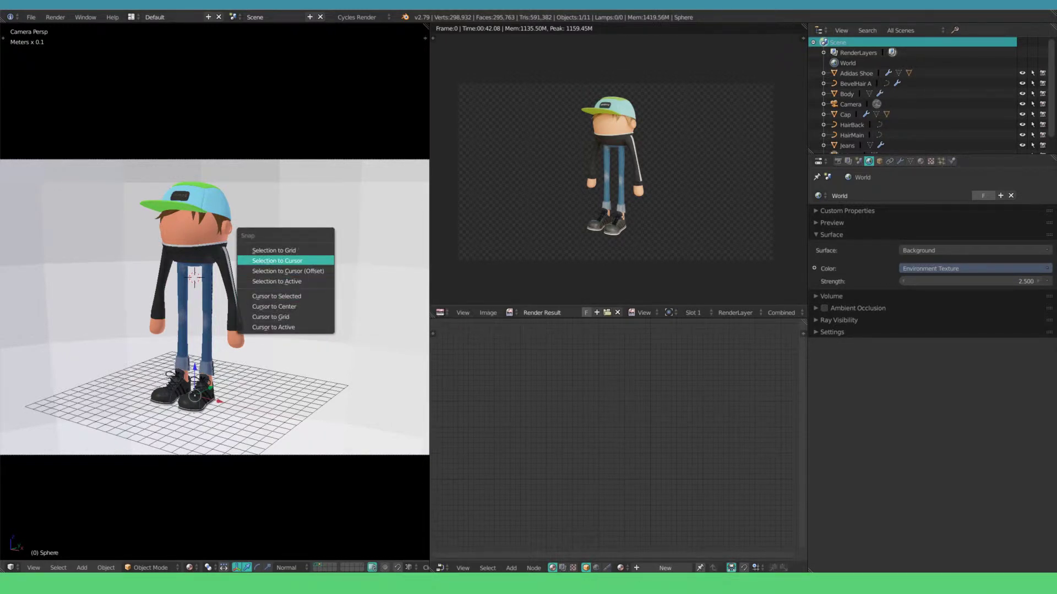
key("Return")
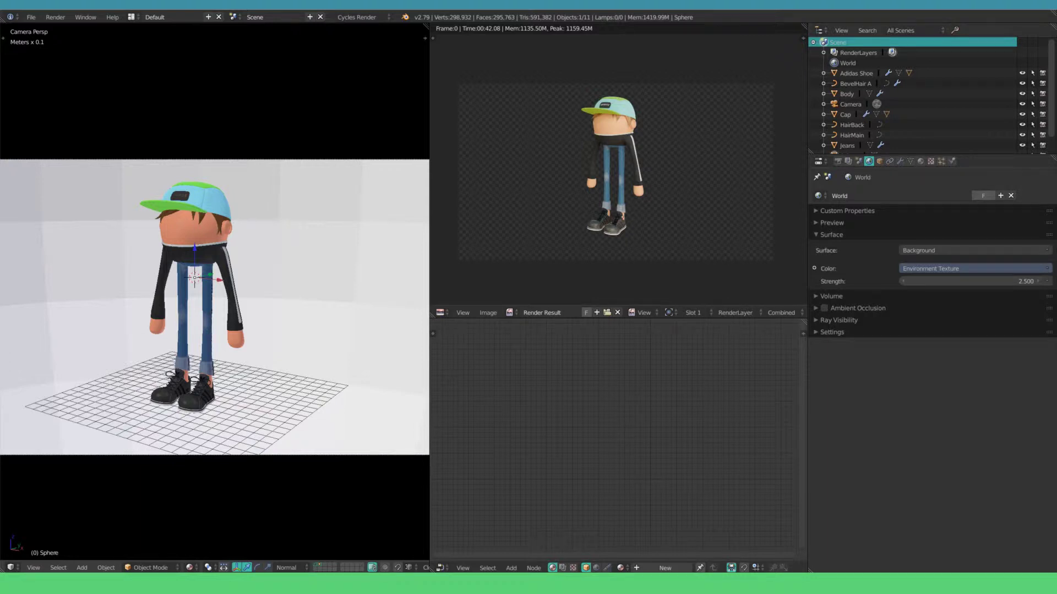
Step: Rename the Sphere object to Emitter
scroll(930, 94, "down", 2)
double_click(850, 138)
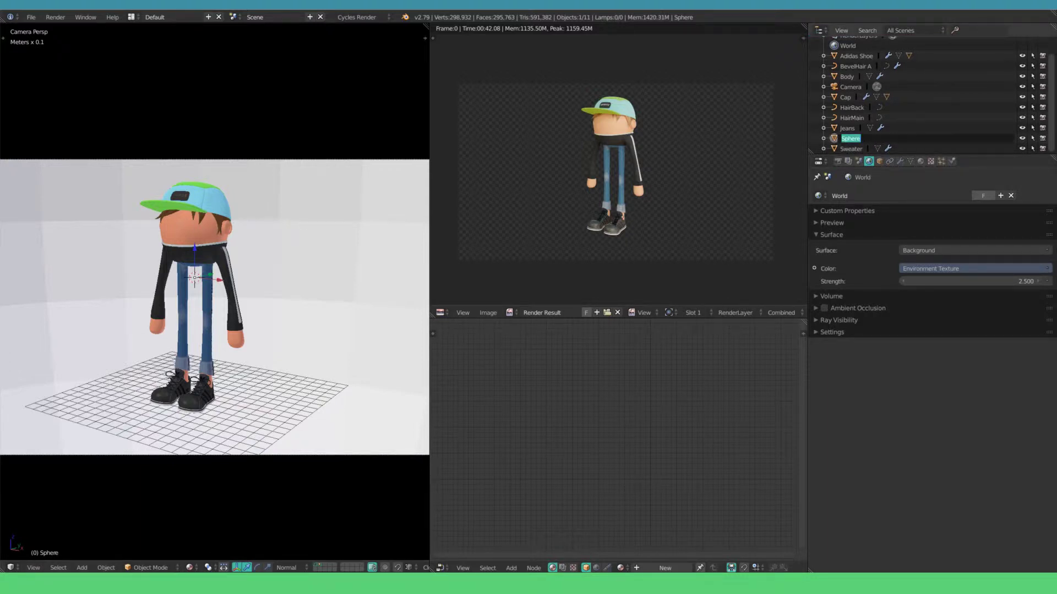
type("Emitter")
key("Return")
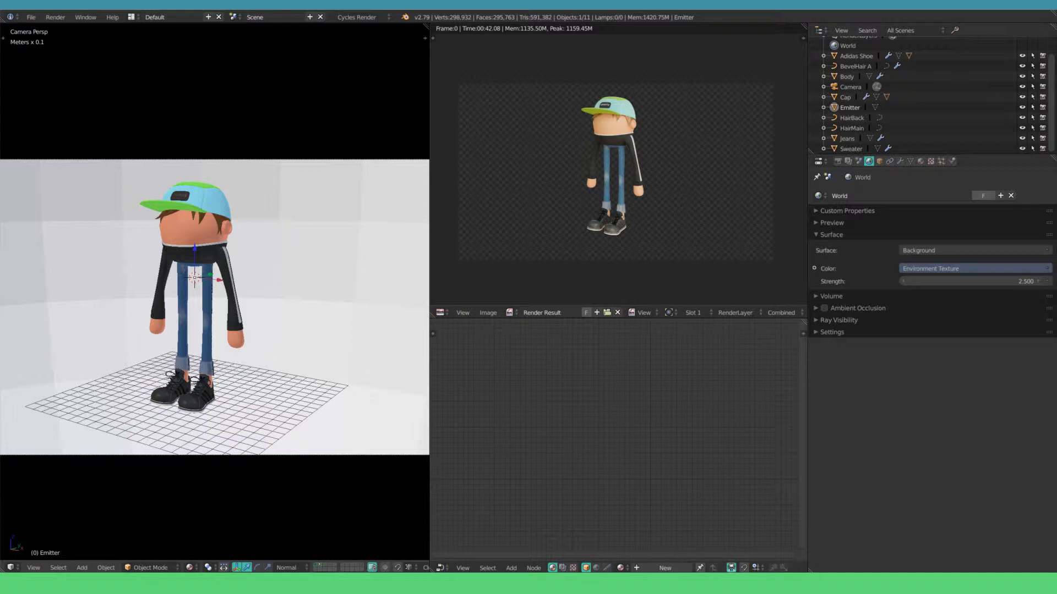
Step: Recalculate the normals of the whole Emitter mesh with the Inside option enabled
key("Tab")
left_click(397, 243)
key("a")
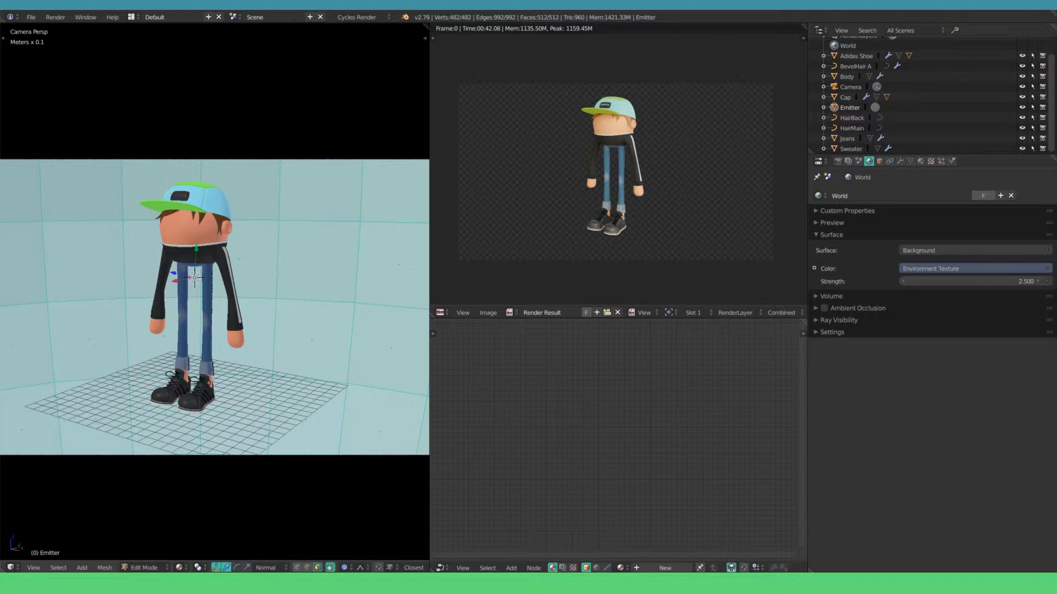
key("t")
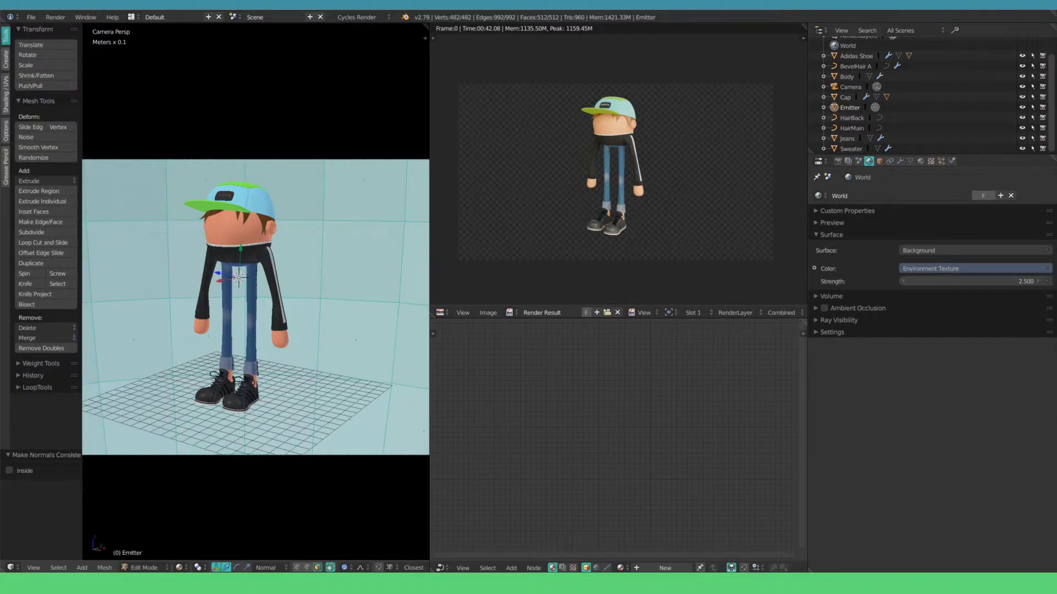
key("F6")
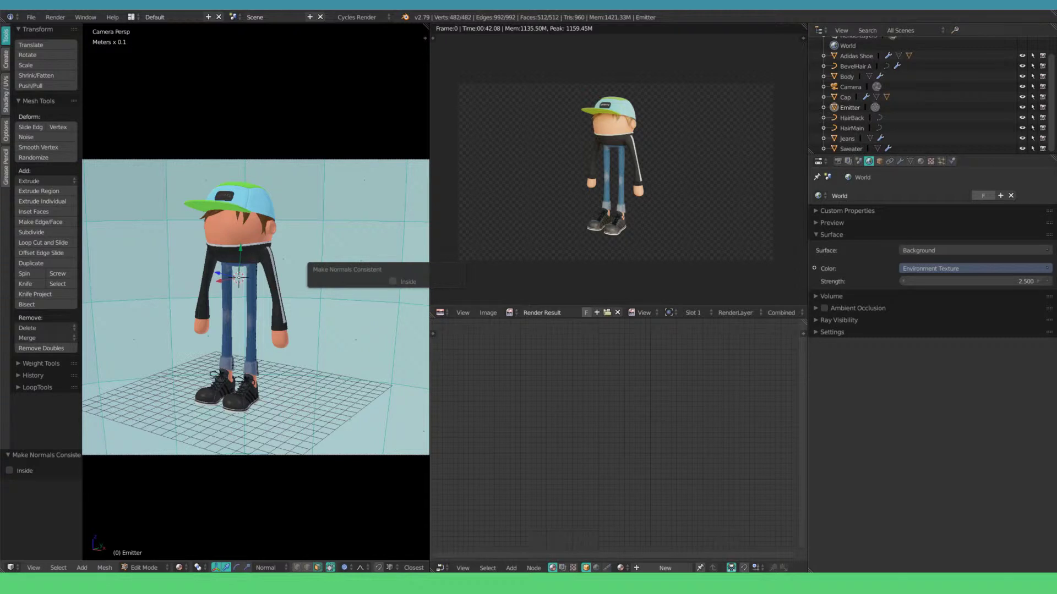
left_click(393, 281)
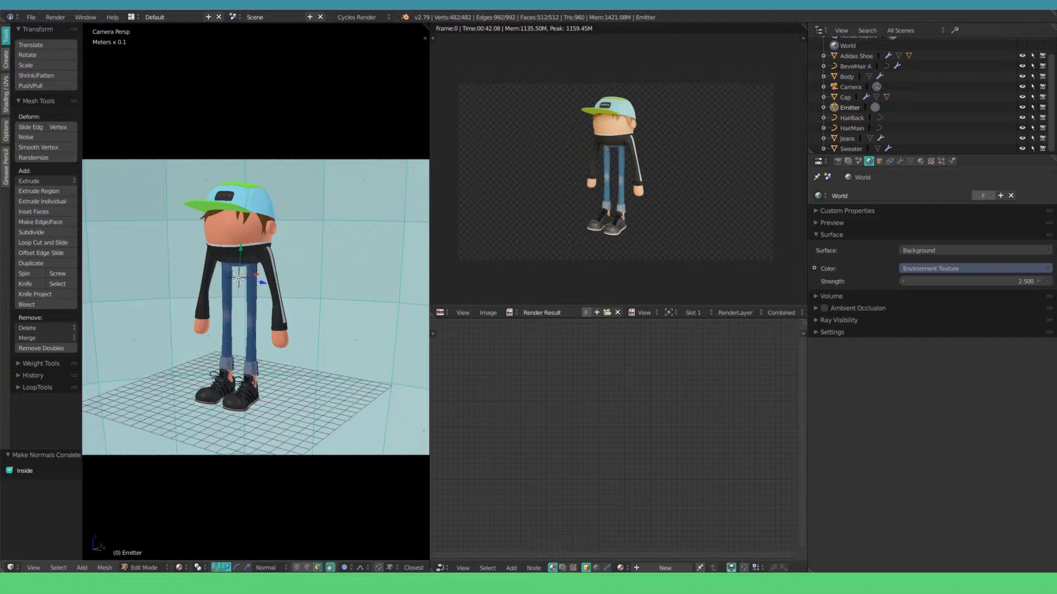
Step: Flip the normals of the Emitter mesh and flip them back
key("a")
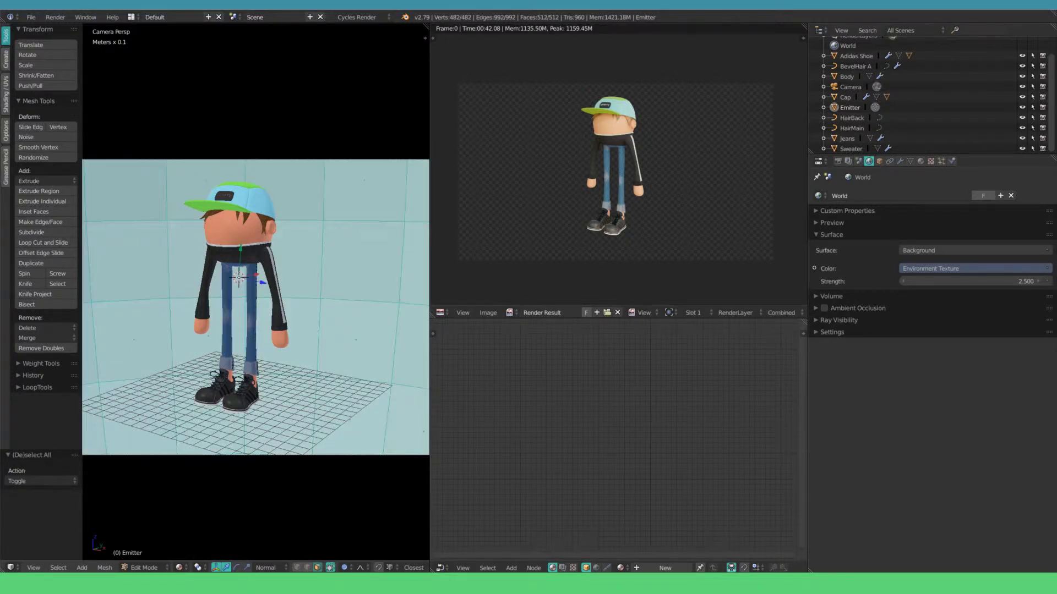
key("w")
mouse_move(322, 282)
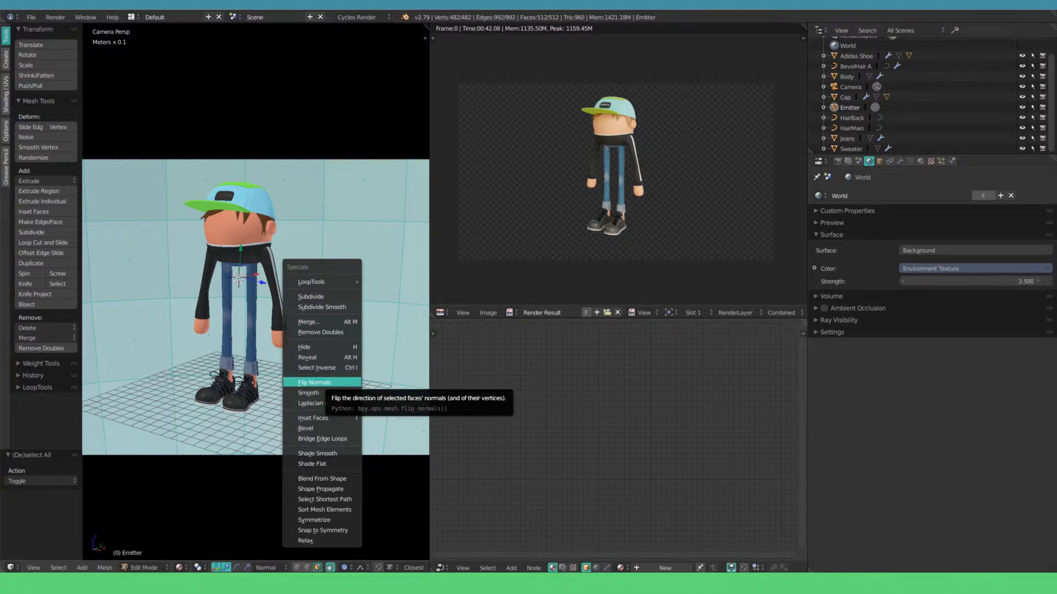
left_click(315, 382)
key("w")
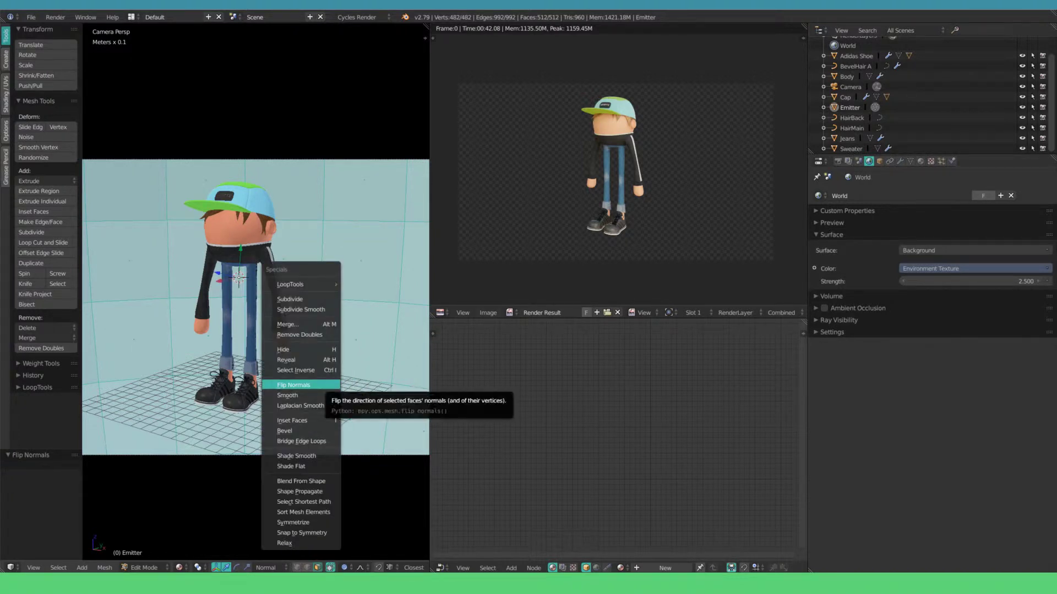
left_click(316, 382)
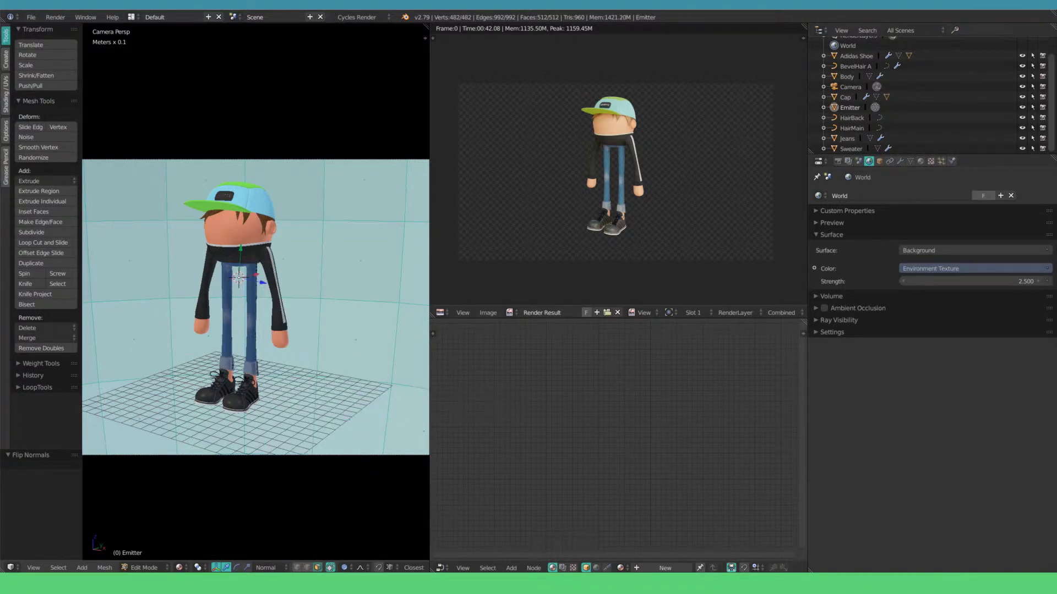
Step: Return the Emitter to Object Mode and apply smooth shading to it
key("Tab")
left_click(233, 269)
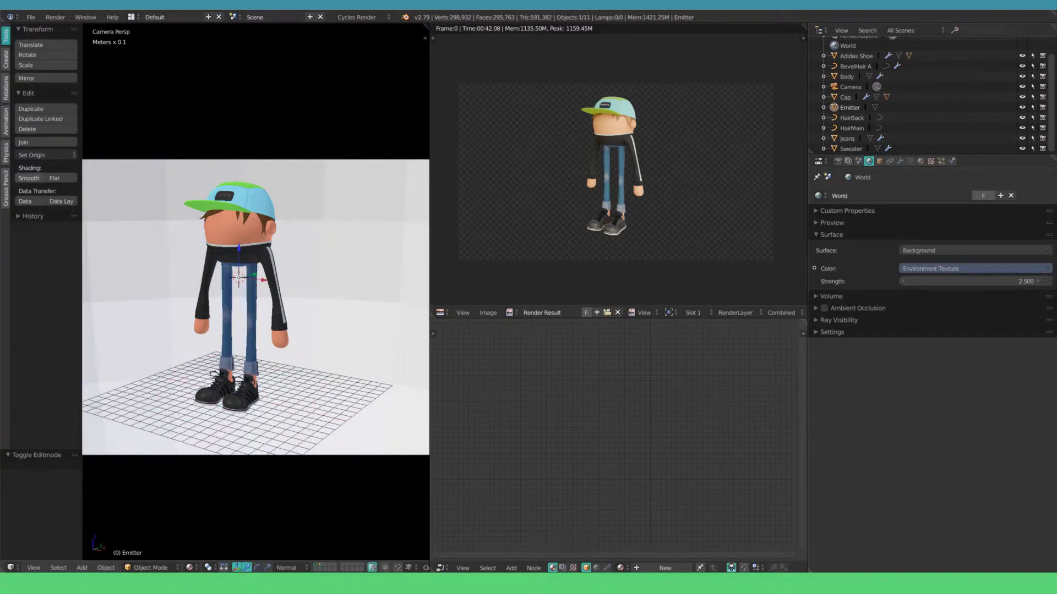
left_click(28, 178)
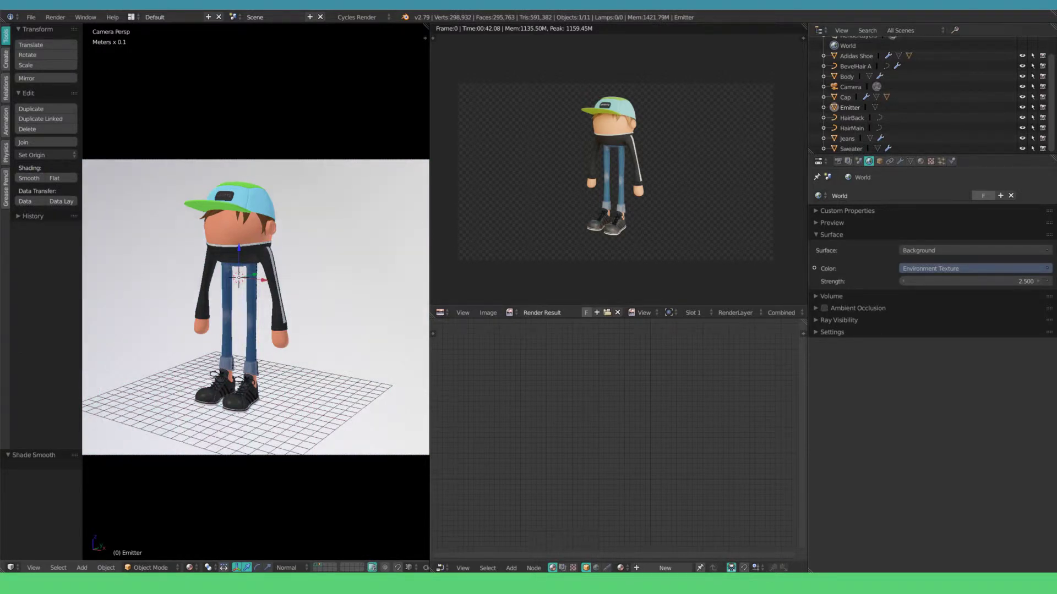
Step: Create a new material named Emitter for the Emitter sphere and delete its default nodes
left_click(665, 568)
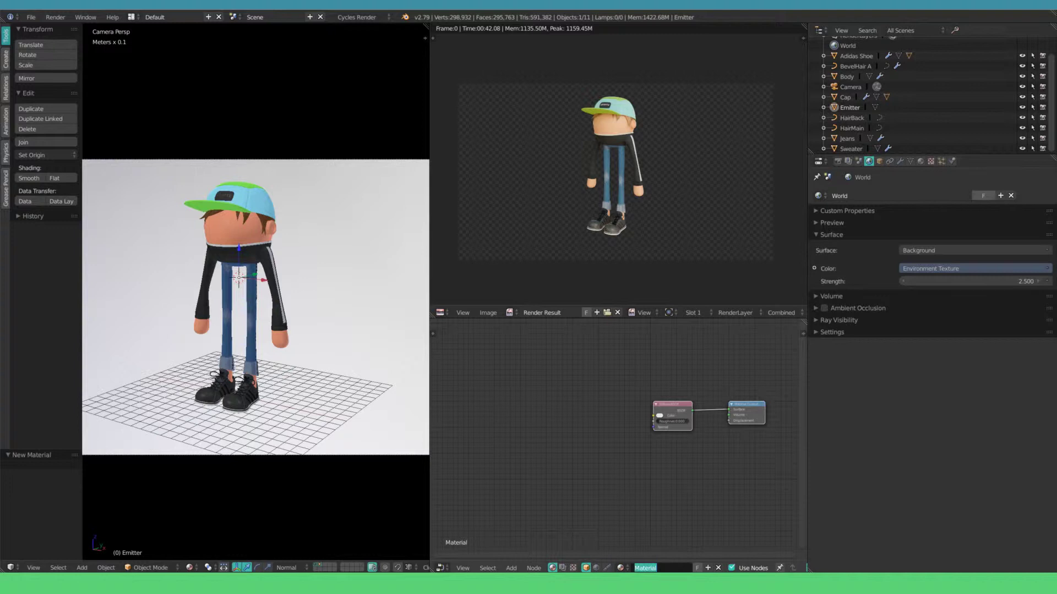
type("Emitter")
key("Return")
key("a")
key("x")
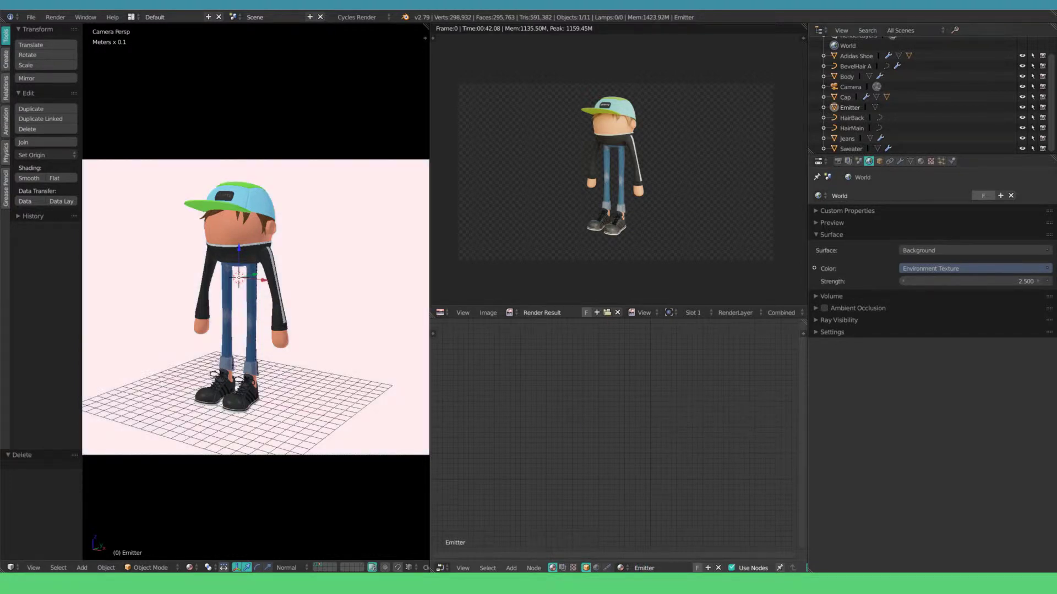
Step: Add an Emission shader linked to the Surface of a Material Output and set its strength to 2
key("shift+a")
mouse_move(610, 459)
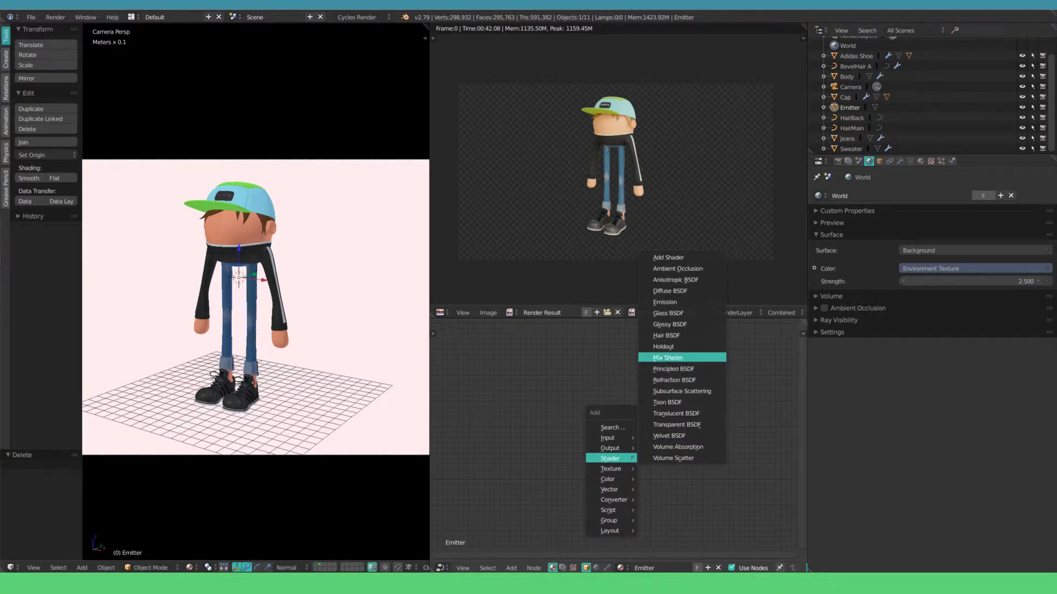
left_click(680, 304)
left_click(550, 424)
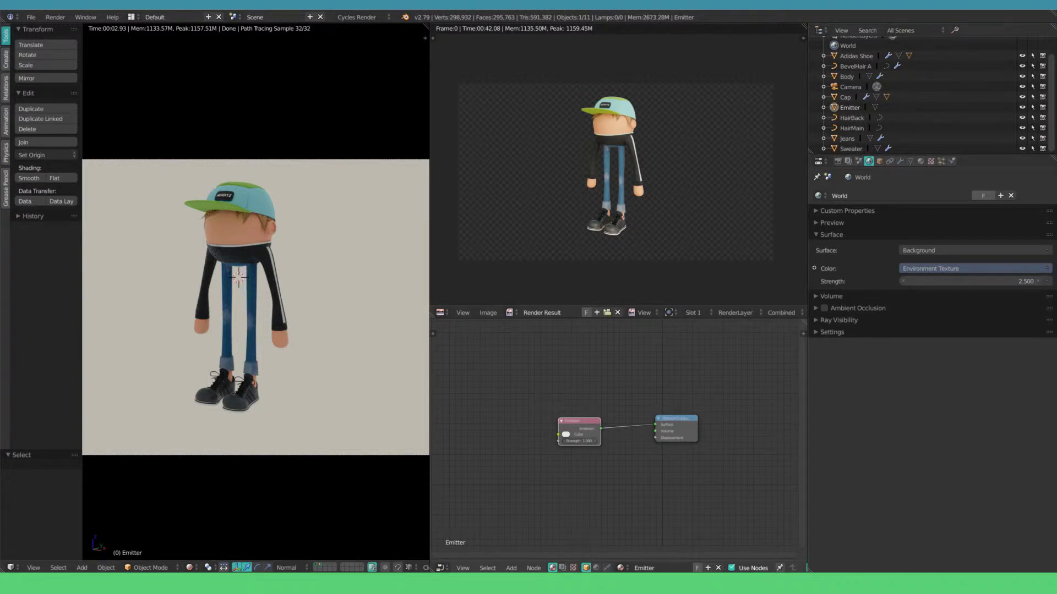
left_click(578, 441)
type("2")
key("Return")
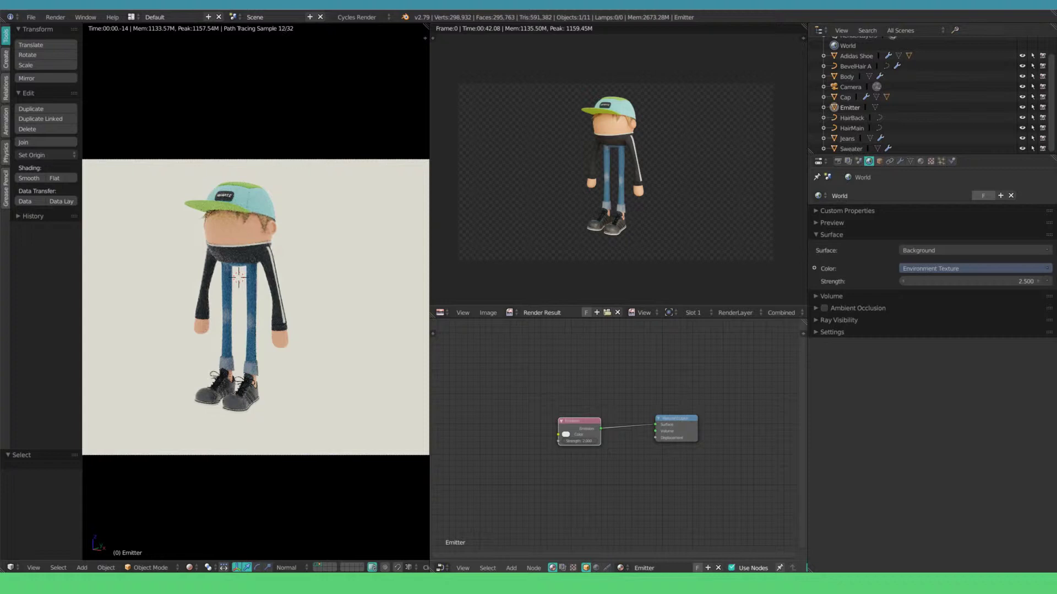
Step: Show only layer 2 with the bare body and preview it rendered through the camera
key("shift+z")
key("KP_1")
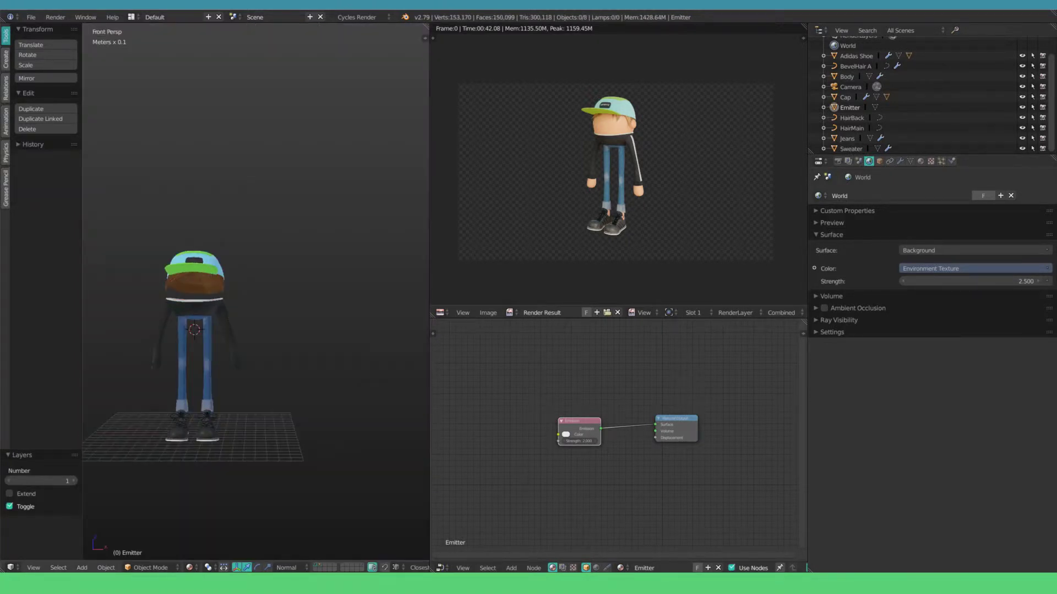
key("2")
mouse_move(256, 330)
middle_mouse_down()
mouse_move(311, 331)
mouse_move(248, 330)
mouse_move(275, 331)
middle_mouse_up()
key("1")
key("2")
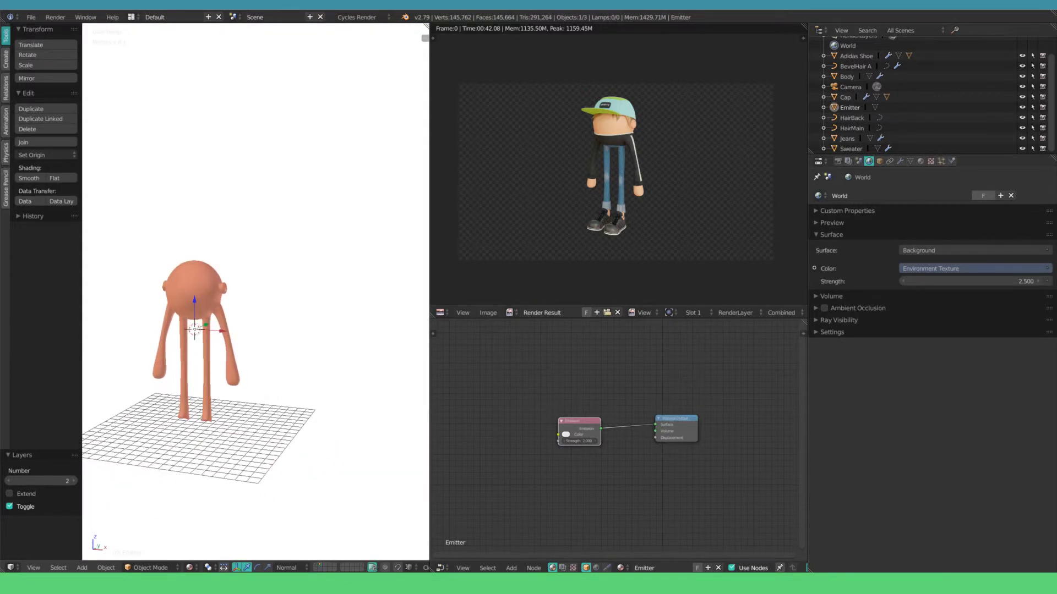
key("KP_0")
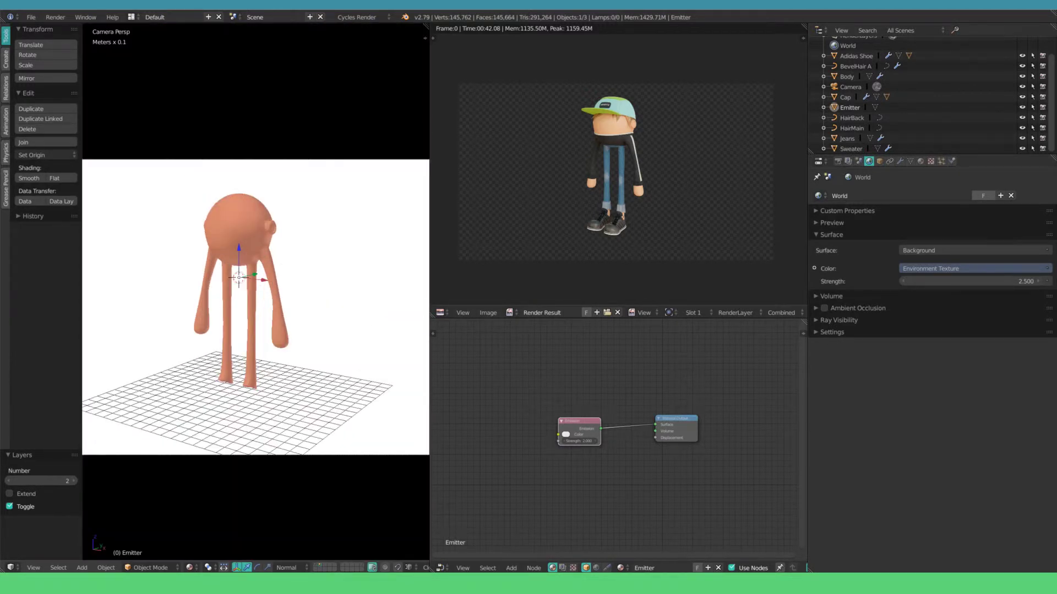
key("shift+z")
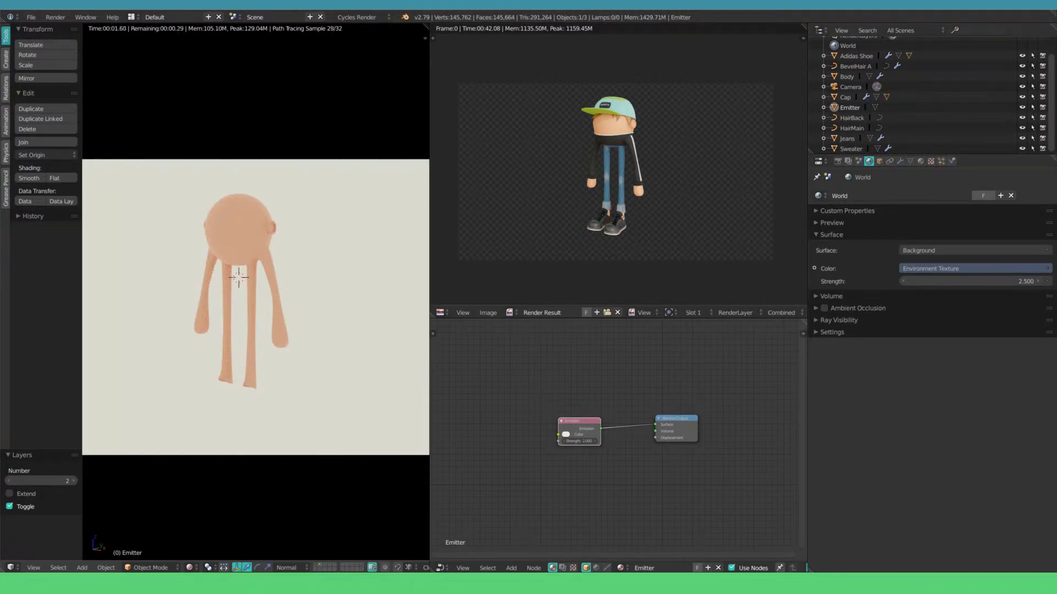
Step: Replace the Body's Skin material with a new material named DistanceMap
right_click(239, 229)
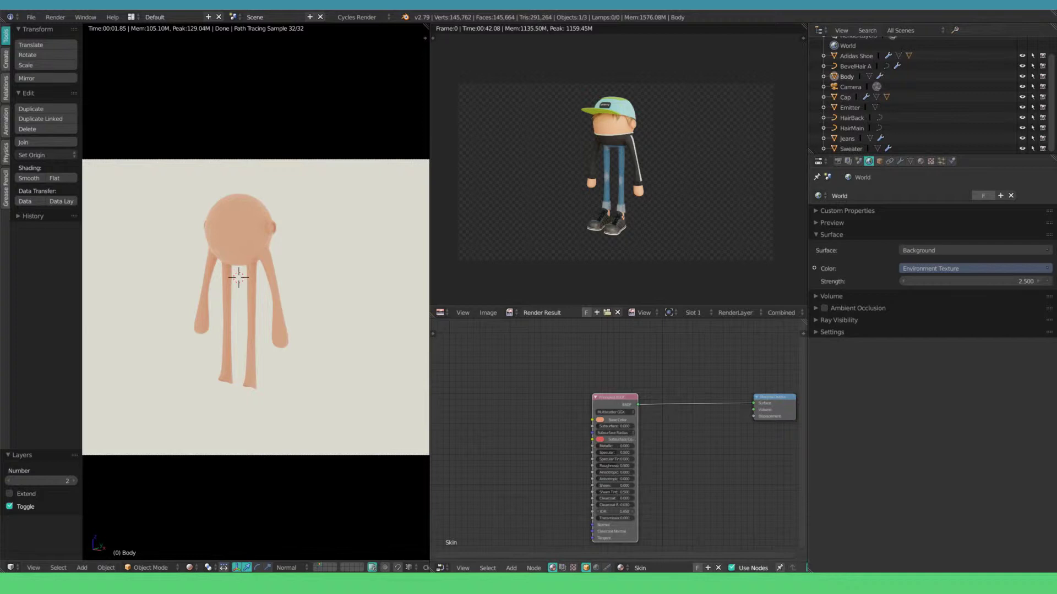
middle_click_drag(688, 457, 619, 429)
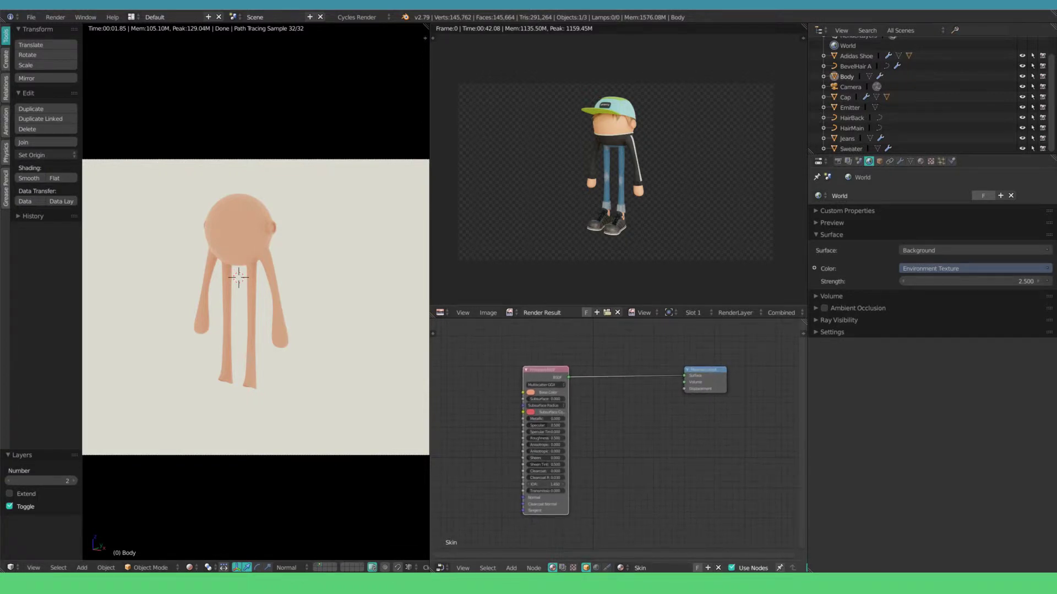
left_click(718, 568)
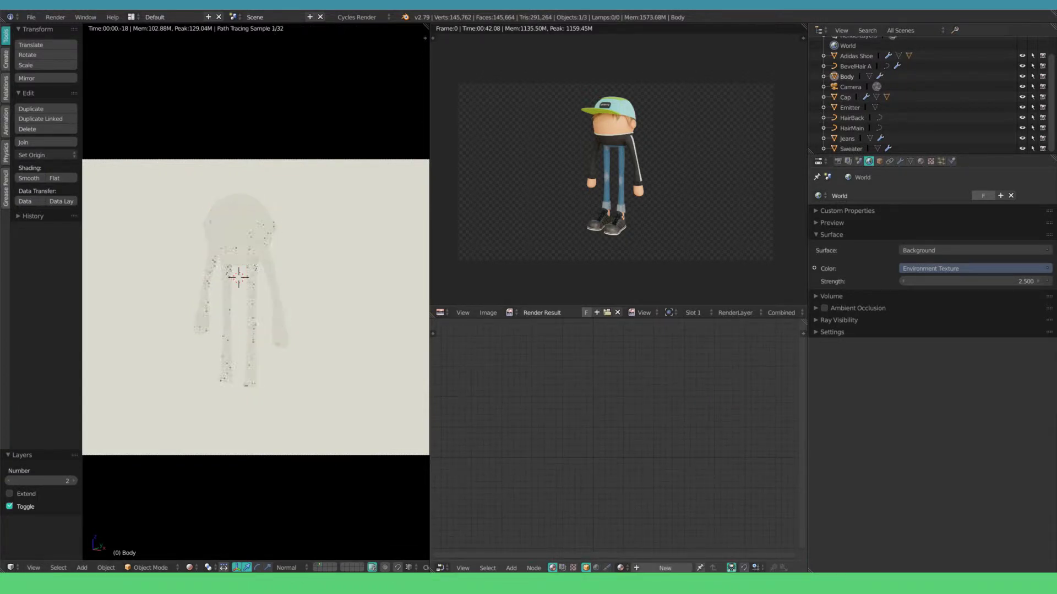
left_click(665, 568)
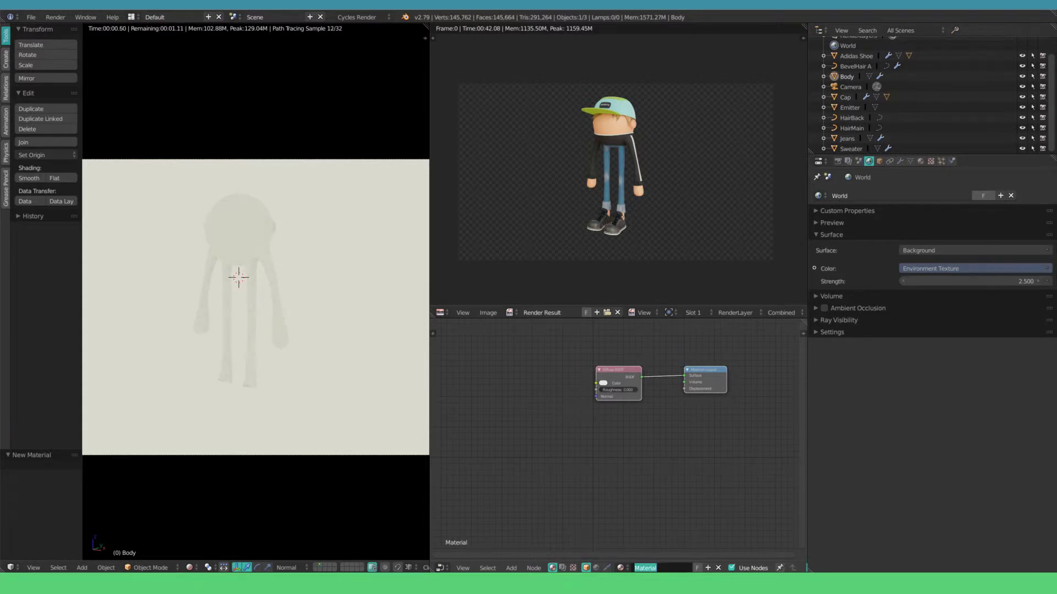
double_click(660, 568)
type("DistanceMap")
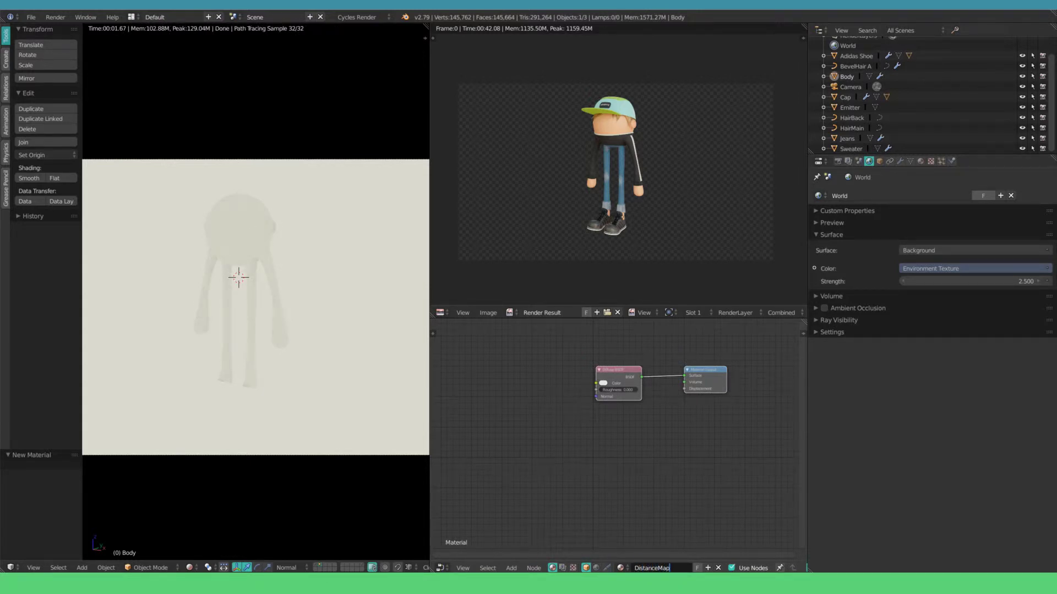
key("Return")
Step: Delete the default Diffuse BSDF from the DistanceMap material, keeping the Material Output, and leave the rendered preview
left_click(619, 383)
key("x")
middle_click_drag(619, 383, 607, 406)
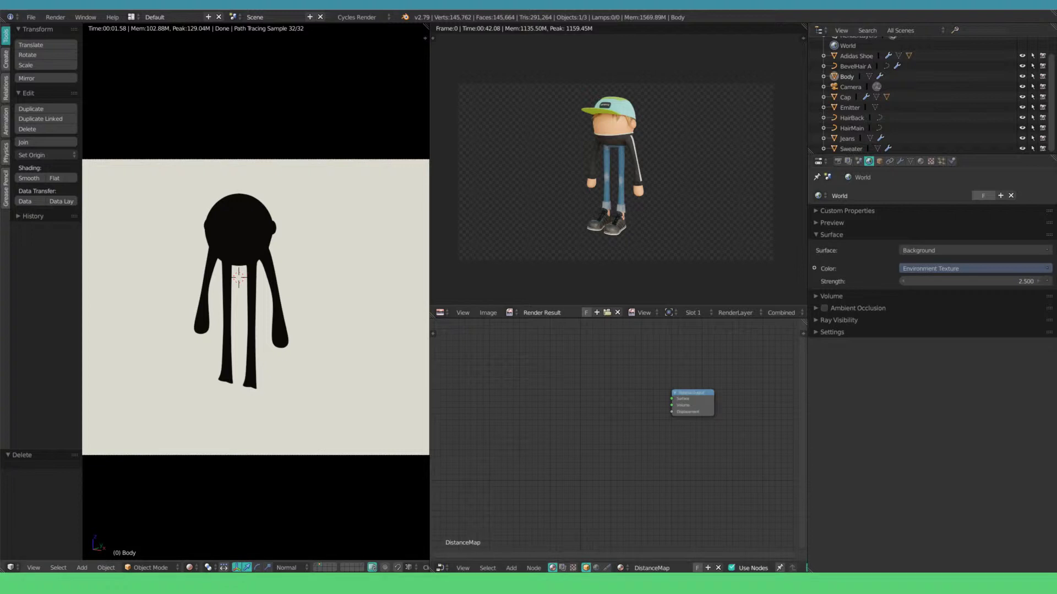
key("shift+z")
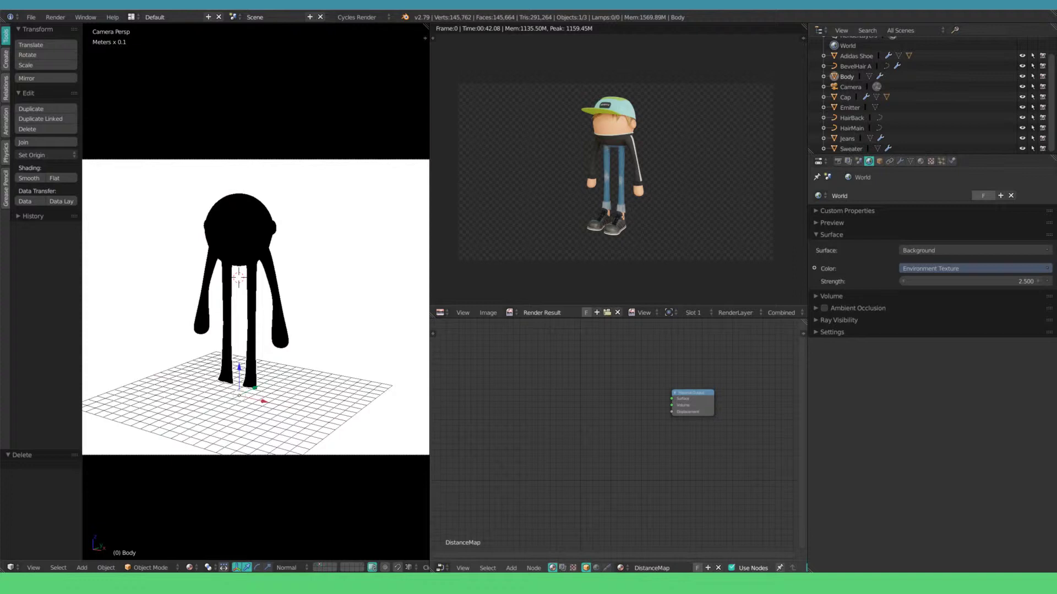
Step: Add a Volume Scatter node and a Volume Absorption node below it to the DistanceMap material
key("shift+a")
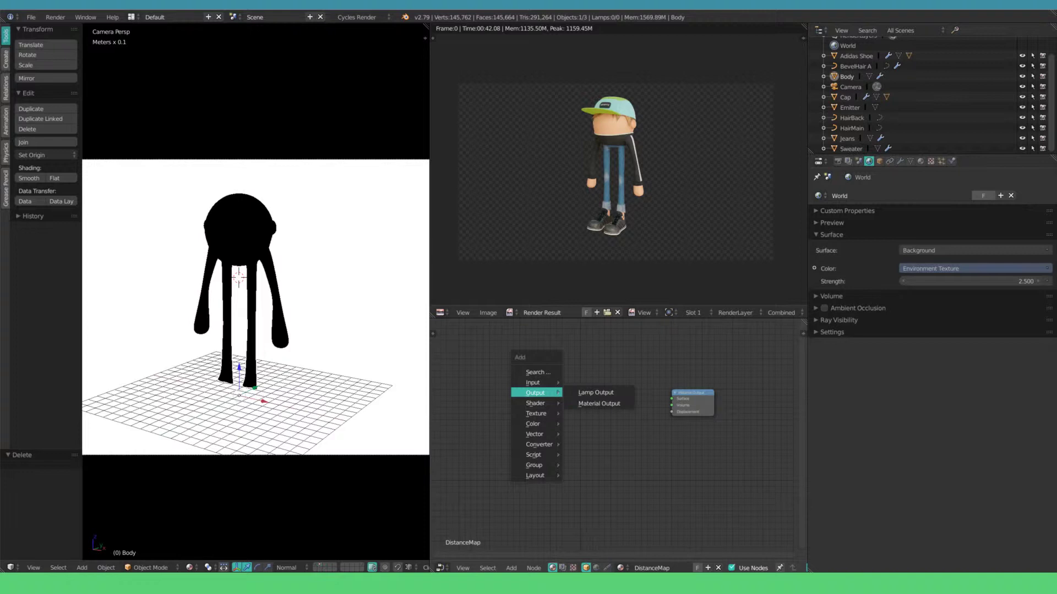
mouse_move(535, 403)
left_click(598, 403)
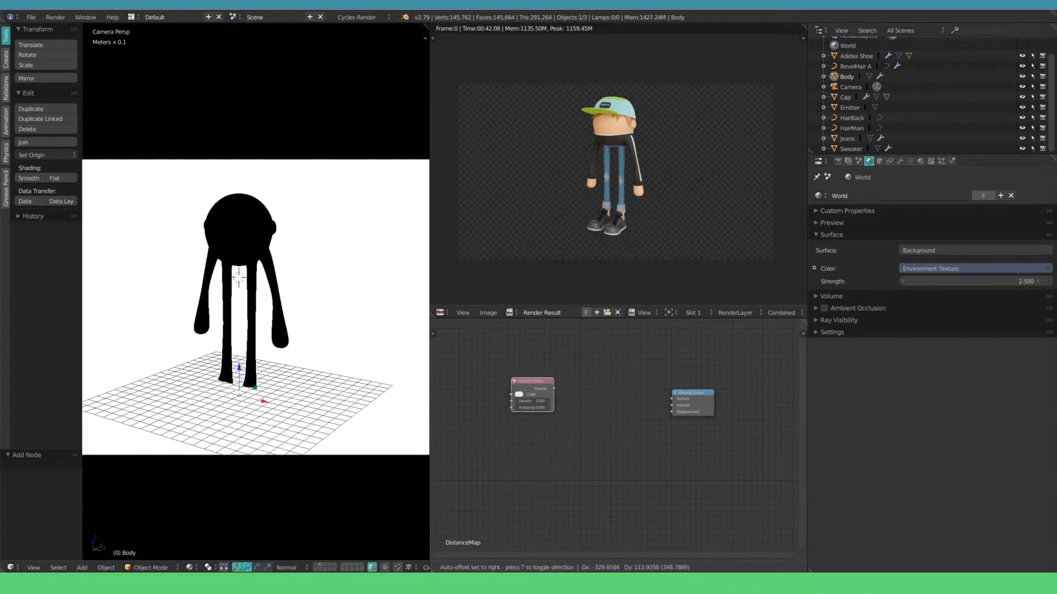
left_click(521, 385)
key("shift+a")
mouse_move(511, 442)
left_click(578, 431)
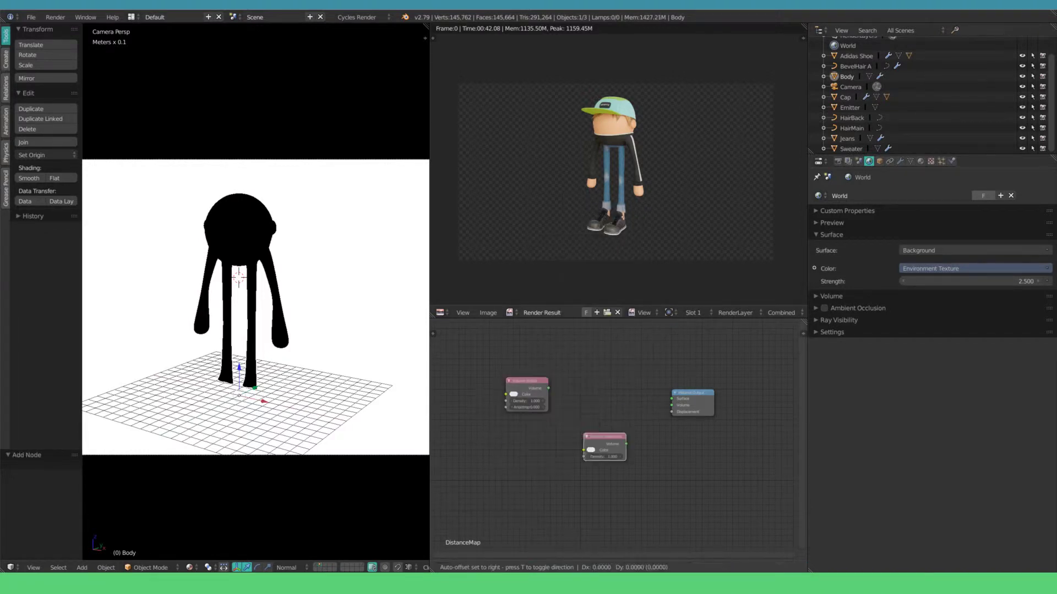
left_click(524, 443)
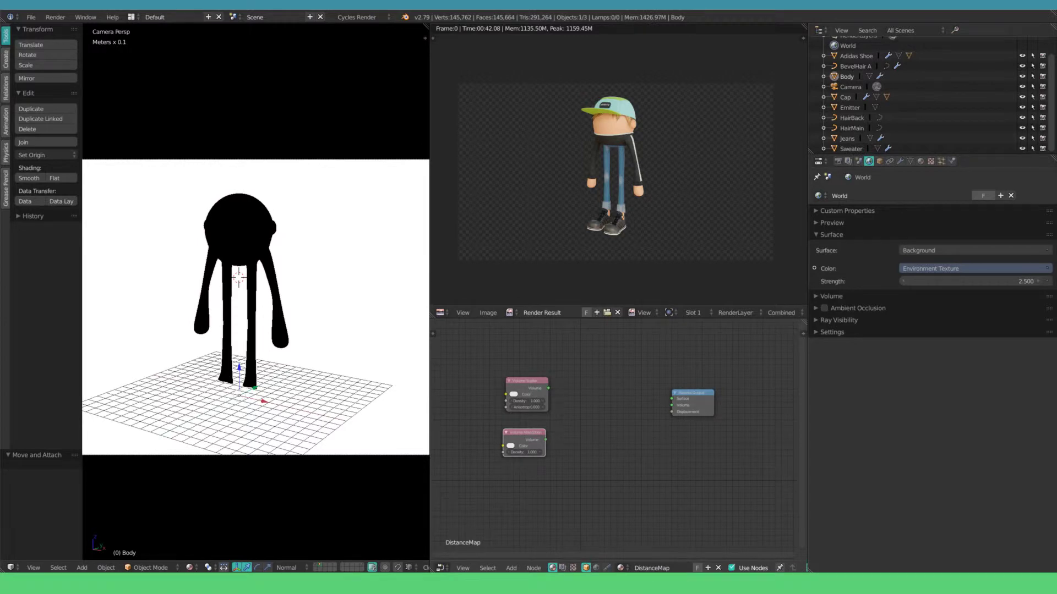
right_click_drag(538, 396, 530, 441, "ctrl+shift")
left_click_drag(601, 420, 671, 405)
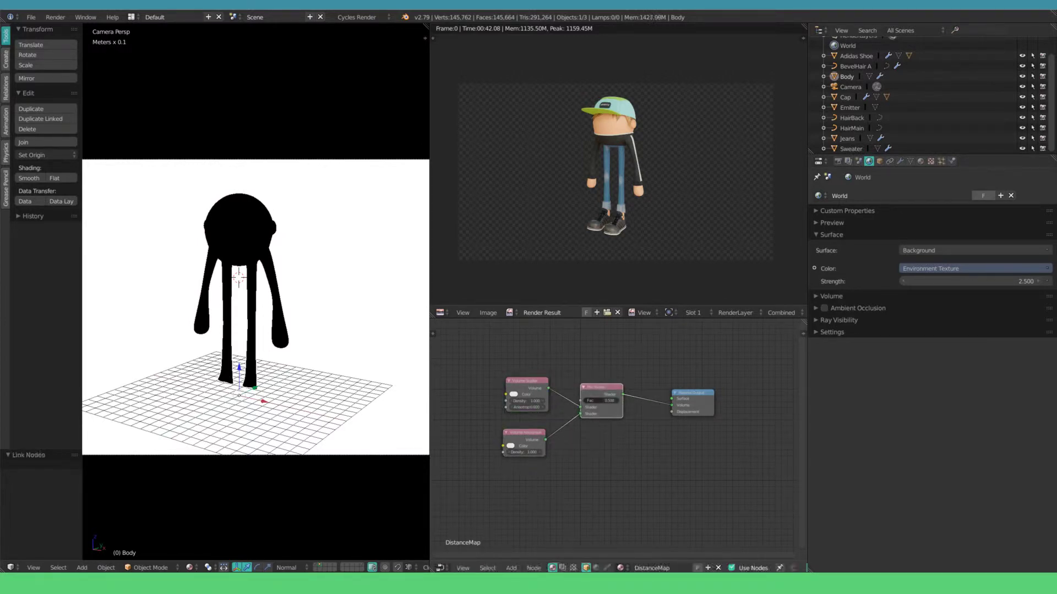
key("x")
Step: Combine Volume Scatter and Volume Absorption through an Add Shader linked to the Material Output's Volume input
key("shift+a")
mouse_move(597, 411)
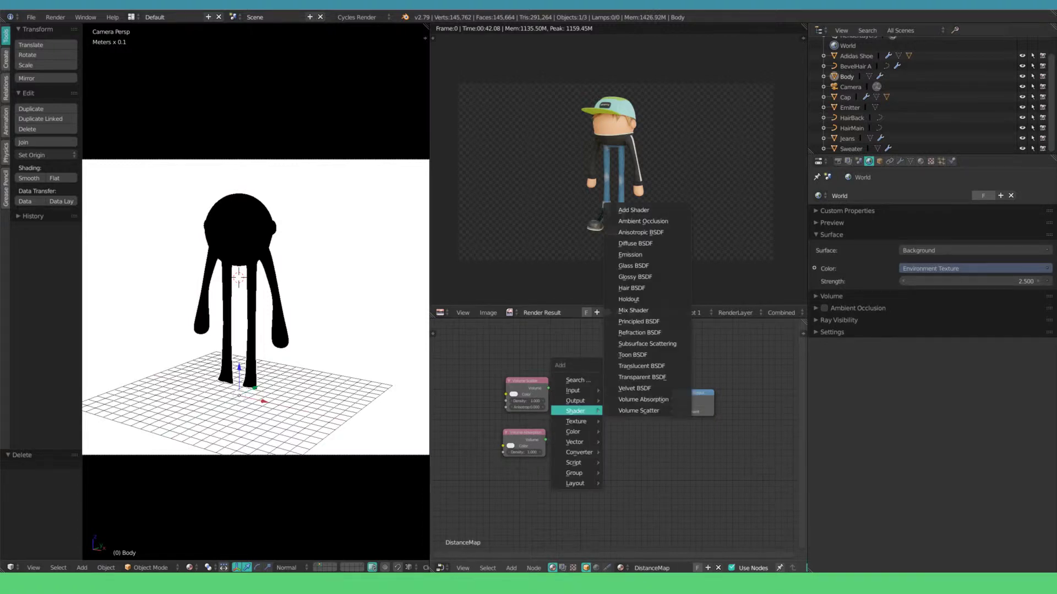
left_click(633, 210)
left_click(600, 413)
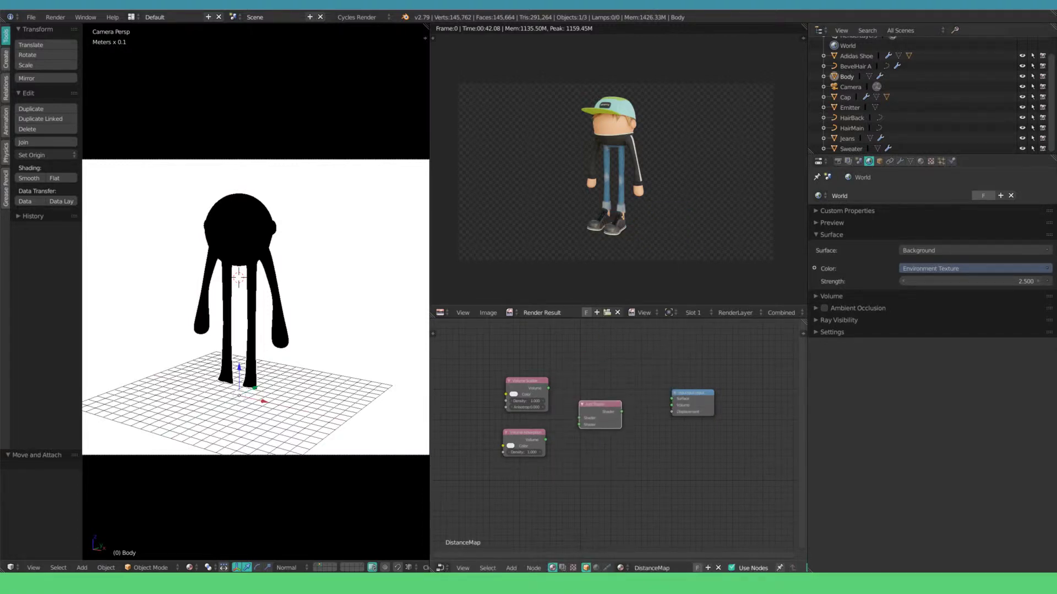
left_click_drag(621, 412, 649, 409)
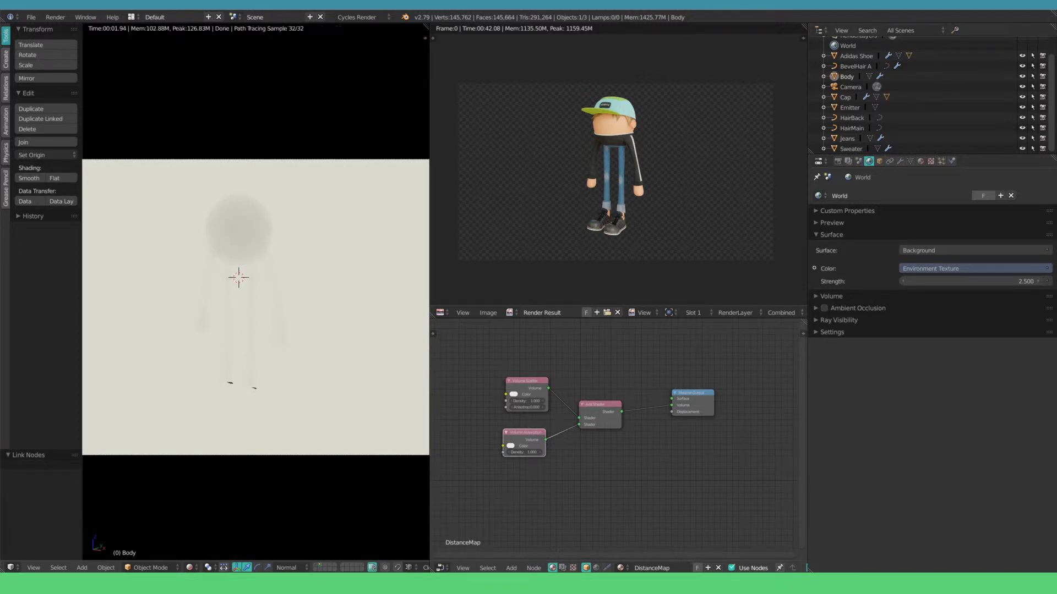
left_click_drag(526, 381, 522, 380)
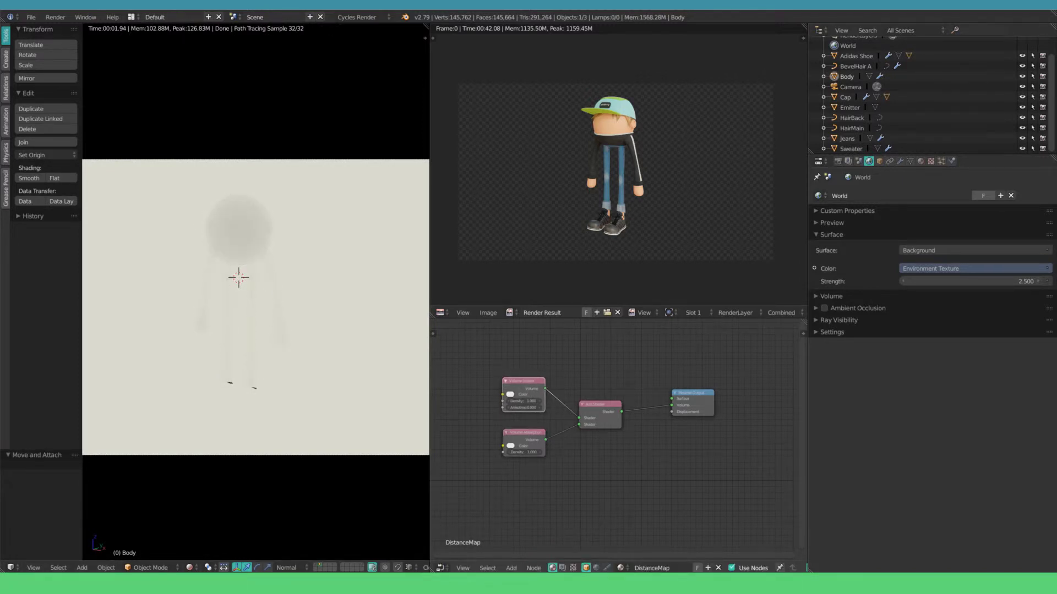
Step: Set the Volume Absorption node's color to black and its density to 200
left_click_drag(524, 452, 545, 452)
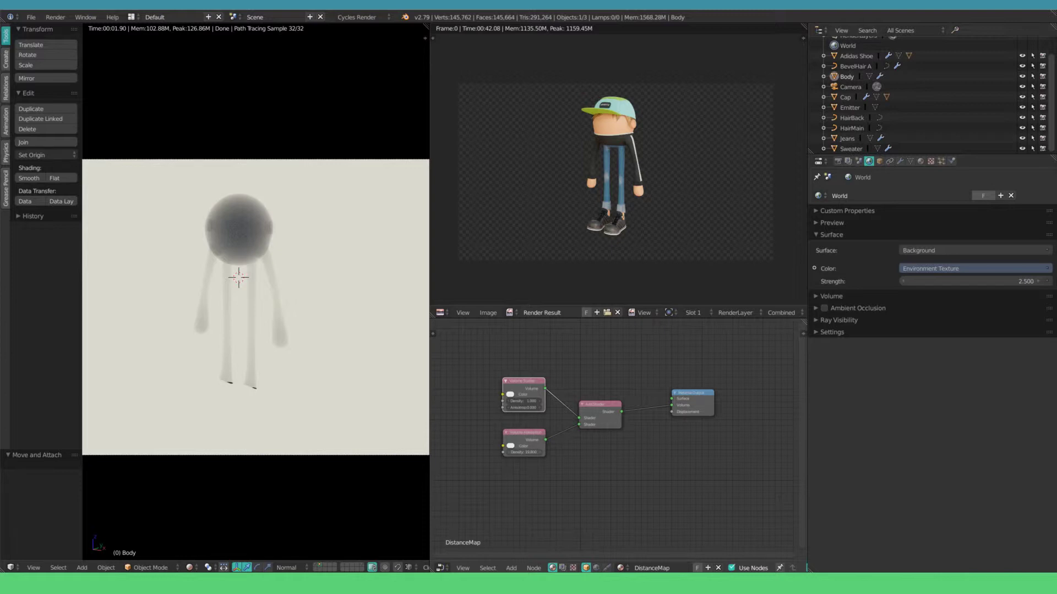
left_click(510, 395)
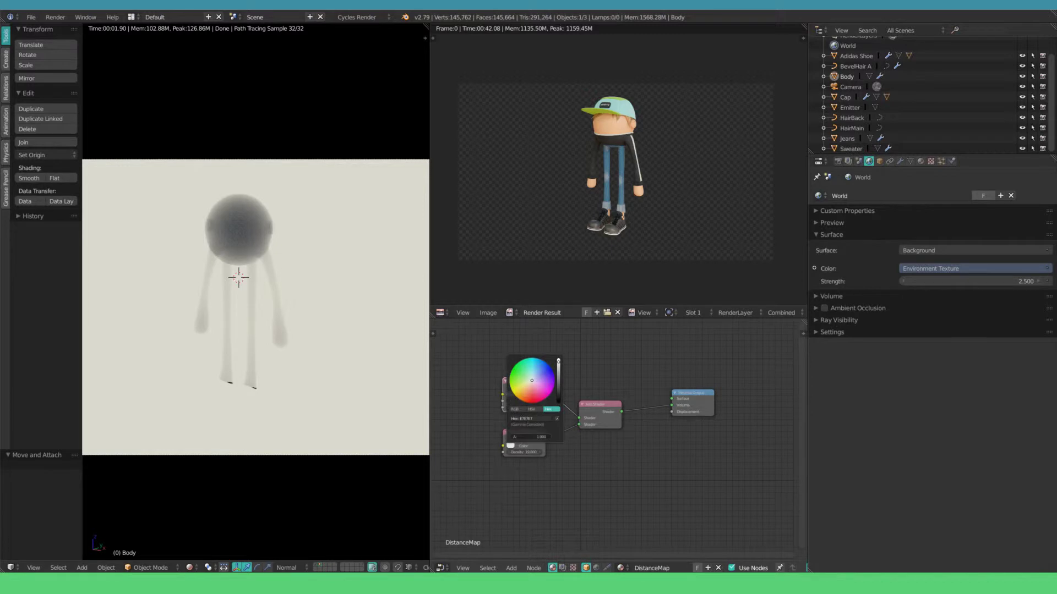
left_click_drag(558, 362, 558, 403)
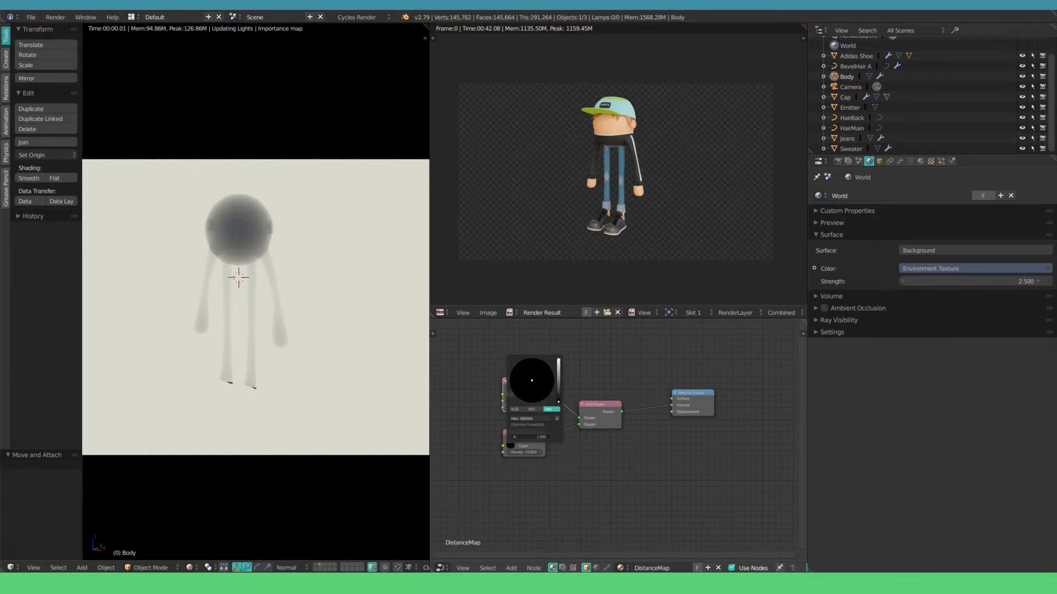
left_click(523, 452)
type("2")
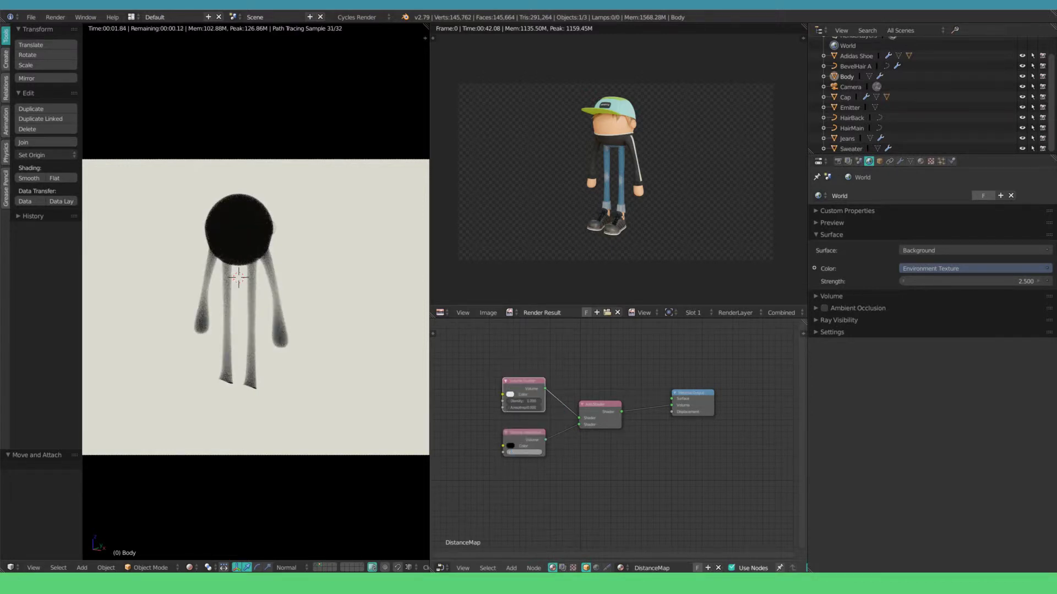
type("00")
key("Return")
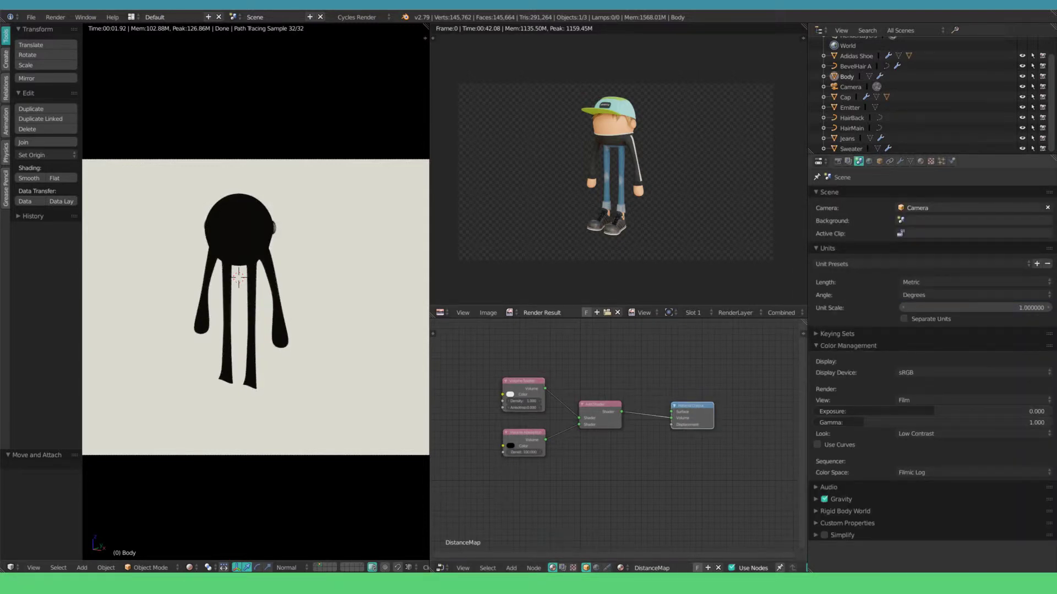
Step: Examine the rendered body up close at the ear and from the side, return to the camera view and leave the rendered preview
left_click(838, 162)
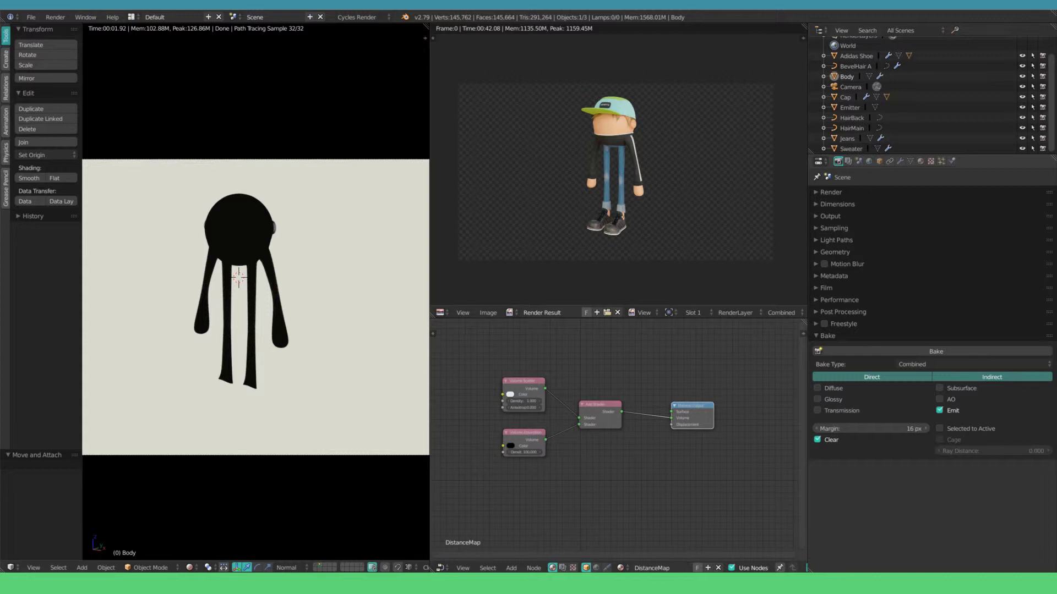
left_click(920, 161)
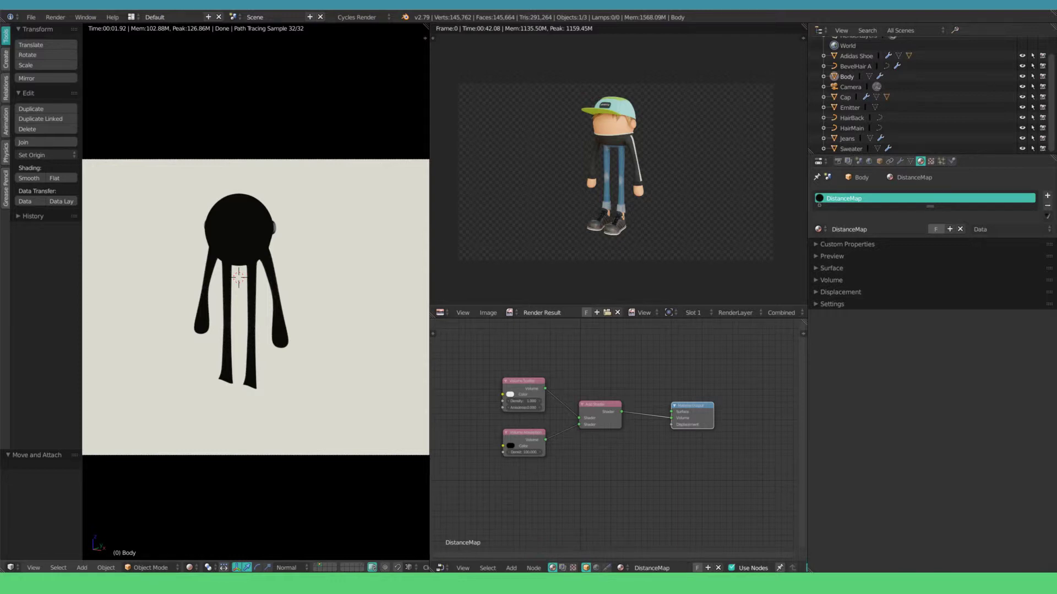
scroll(273, 227, "up", 13)
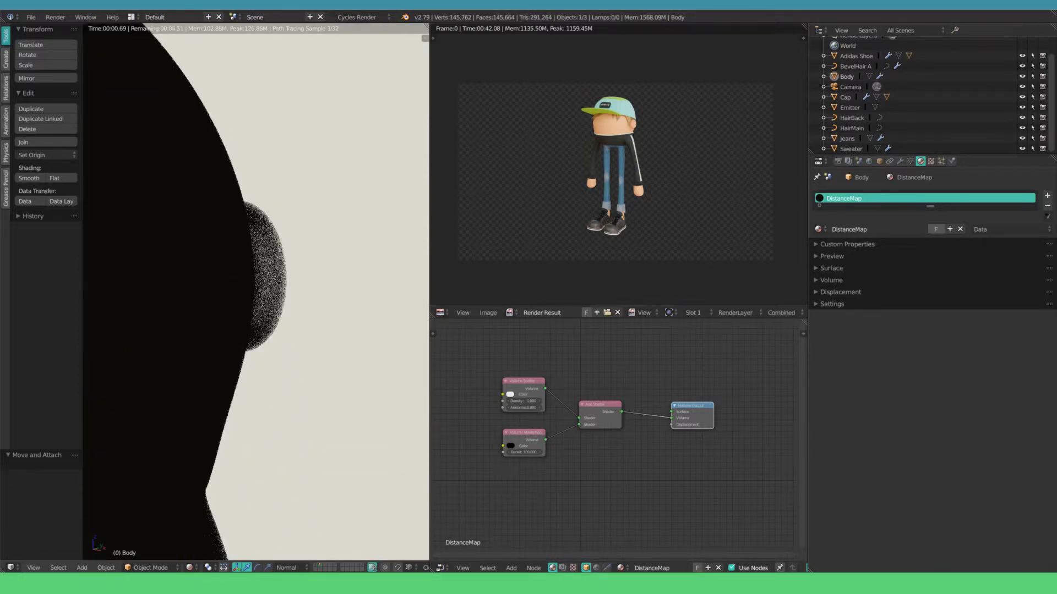
scroll(282, 308, "down", 5)
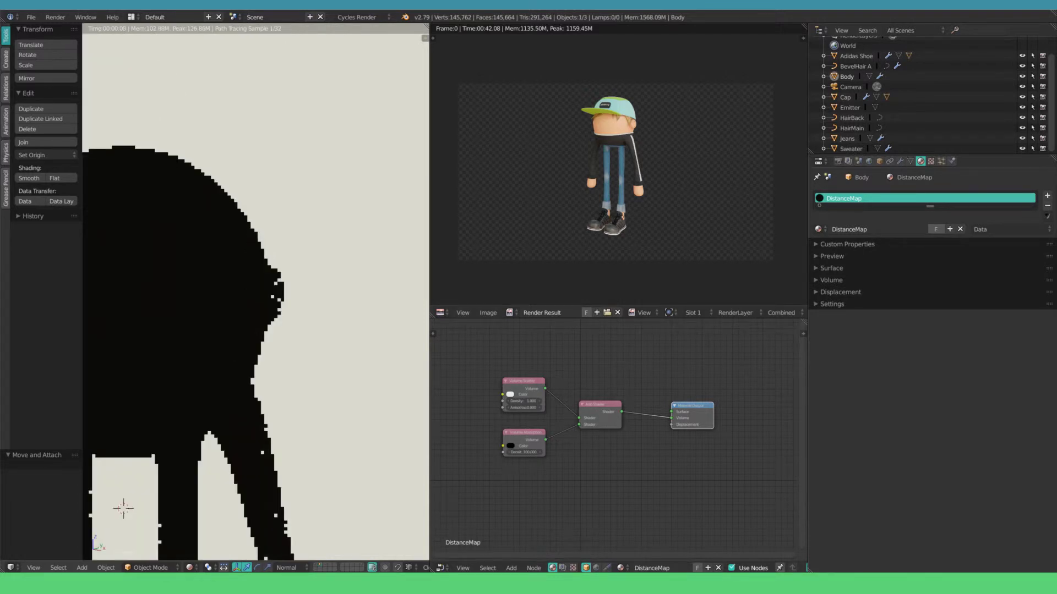
scroll(256, 308, "down", 5)
scroll(256, 308, "up", 4)
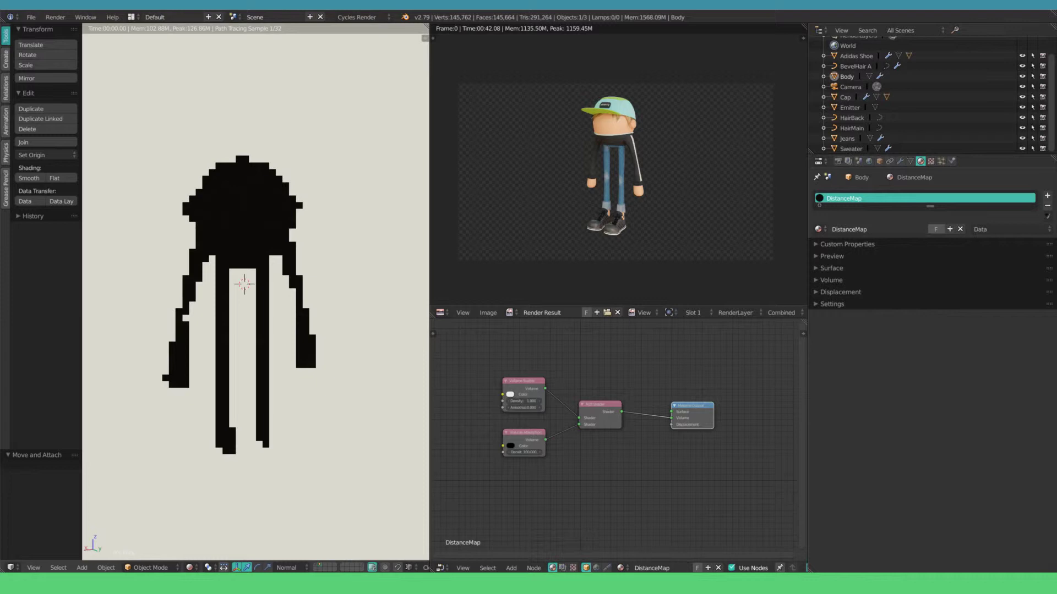
key("KP_3")
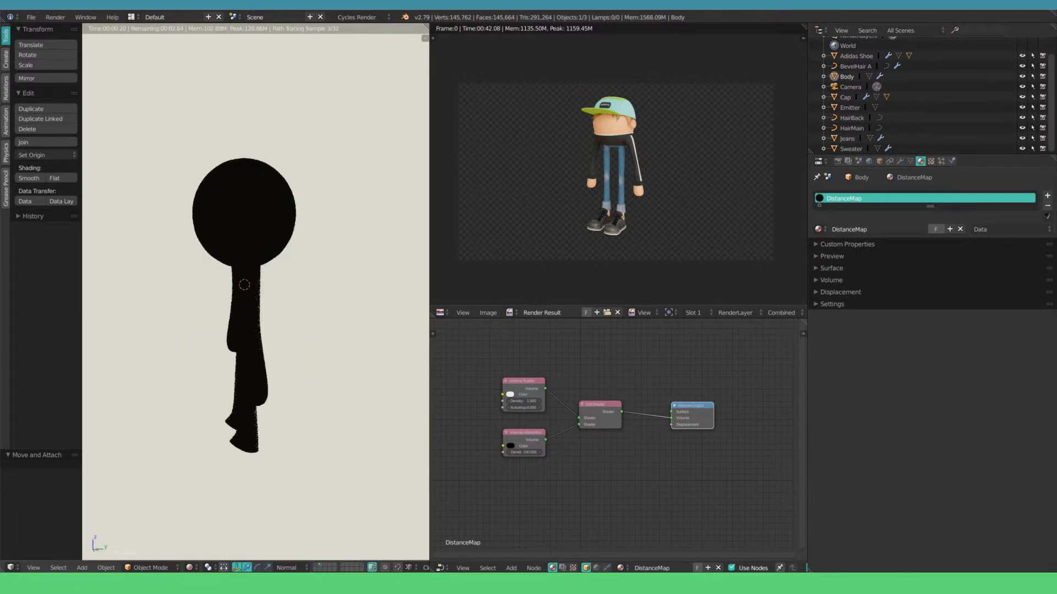
key("KP_0")
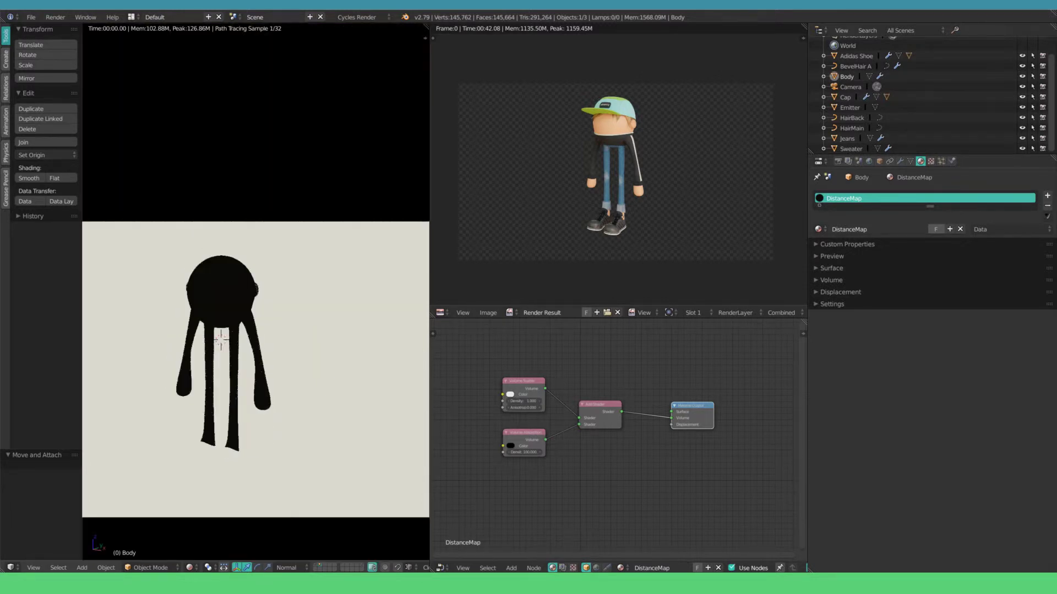
key("shift+z")
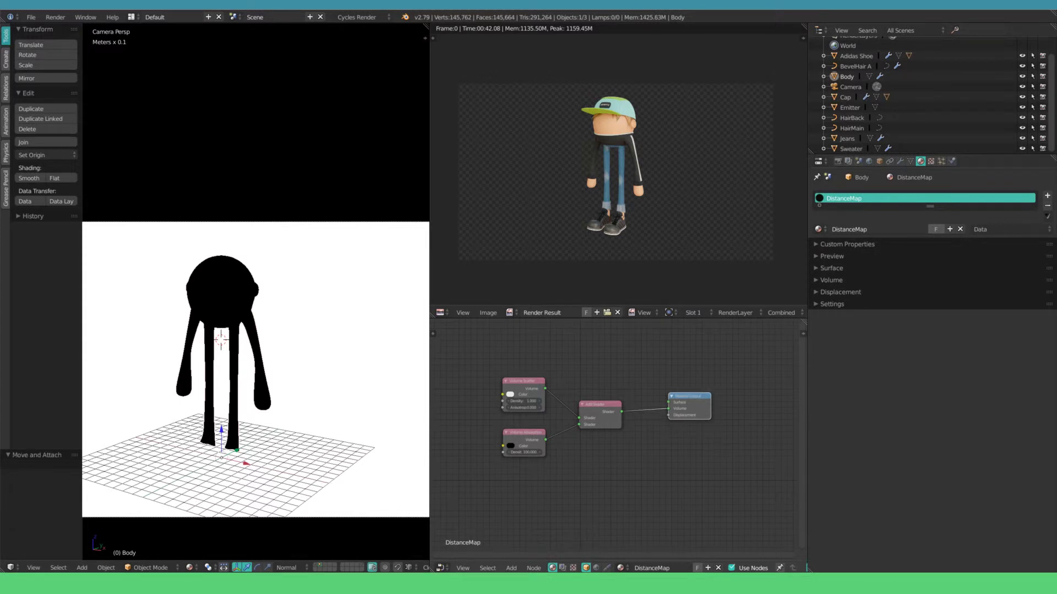
Step: Tidy the DistanceMap node layout by moving the Add Shader slightly up and the Volume Scatter node closer to Volume Absorption
left_click_drag(600, 408, 602, 404)
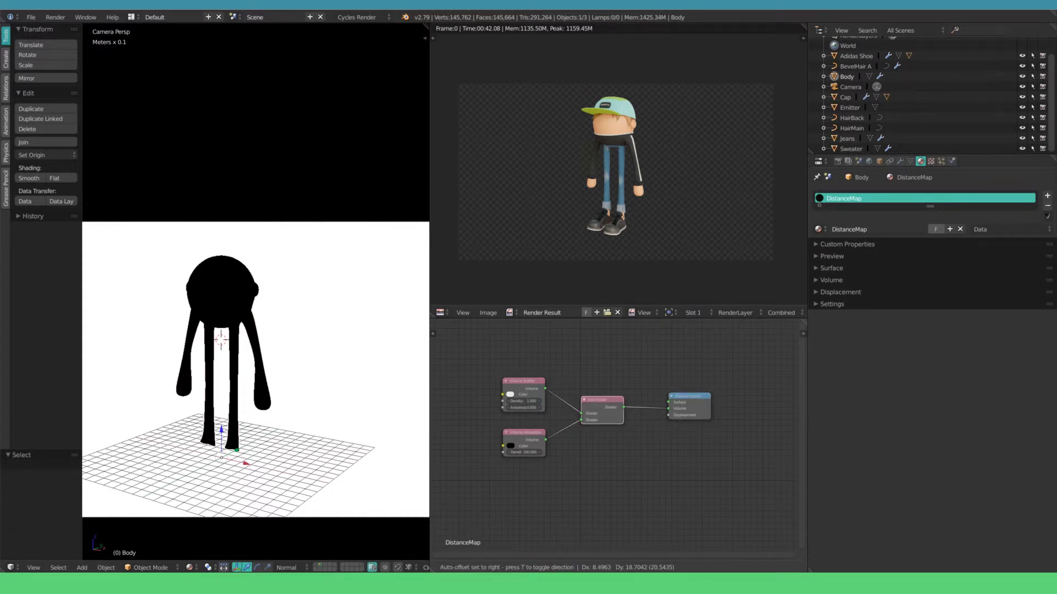
scroll(254, 314, "down", 1)
left_click_drag(522, 382, 522, 390)
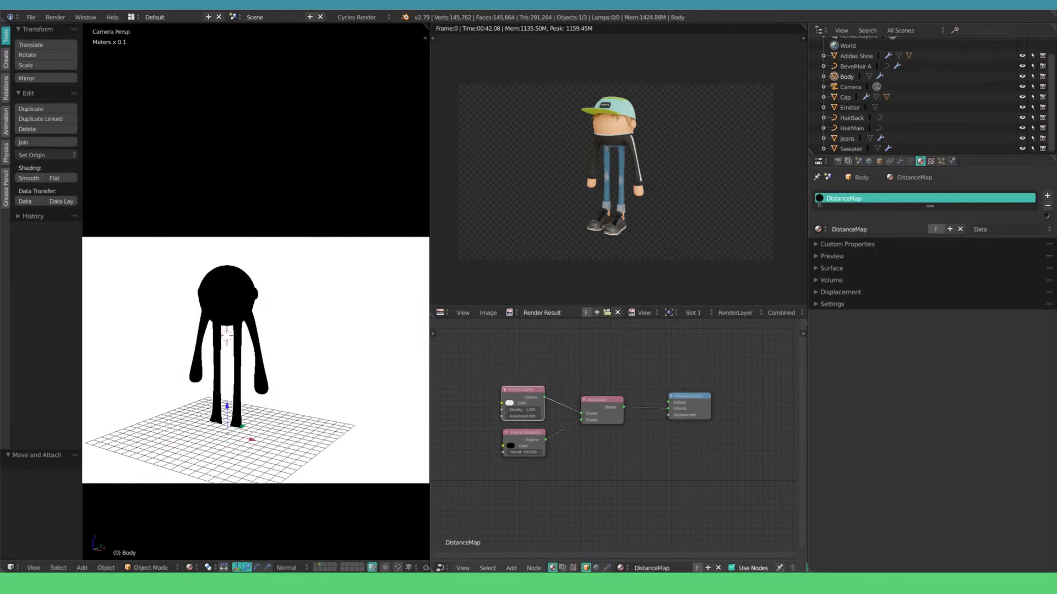
left_click(602, 407)
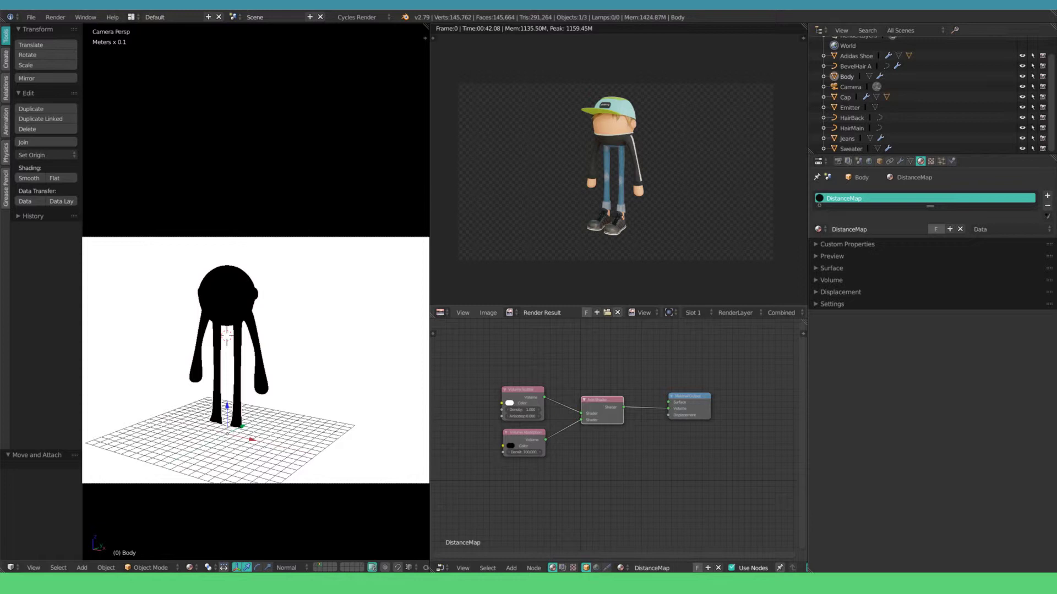
Step: Create a new blank 1024 x 1024 px image named DistanceMap SSS
left_click(534, 313)
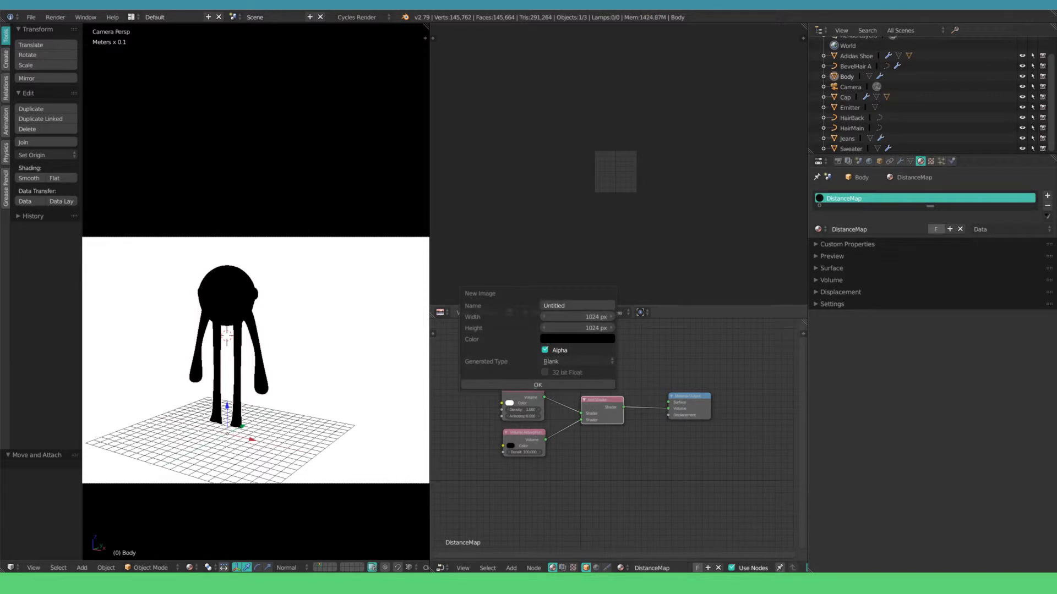
left_click(575, 306)
type("Distanc")
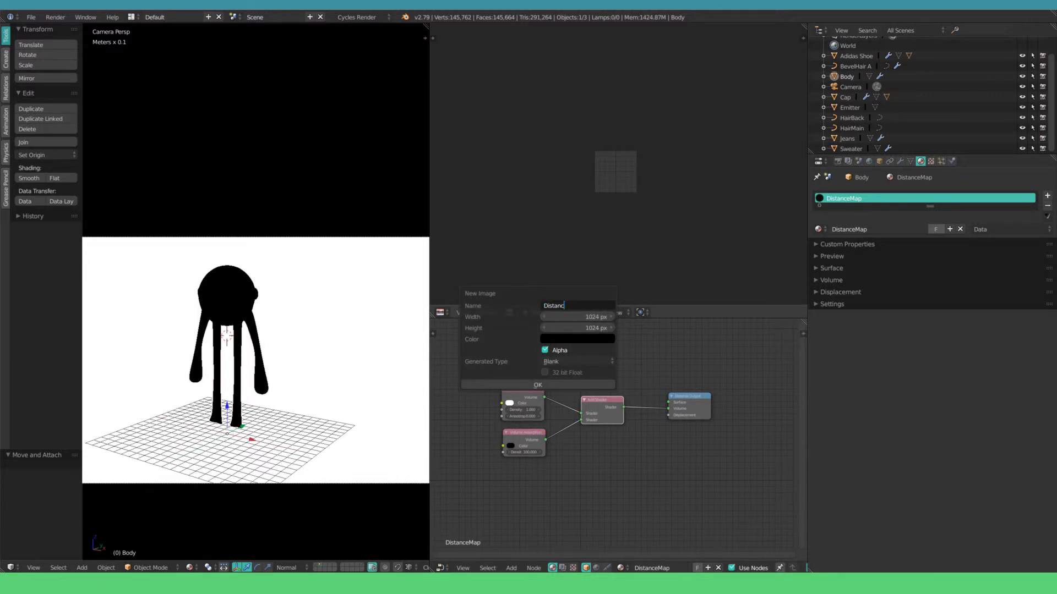
type("eMap SSS")
key("Return")
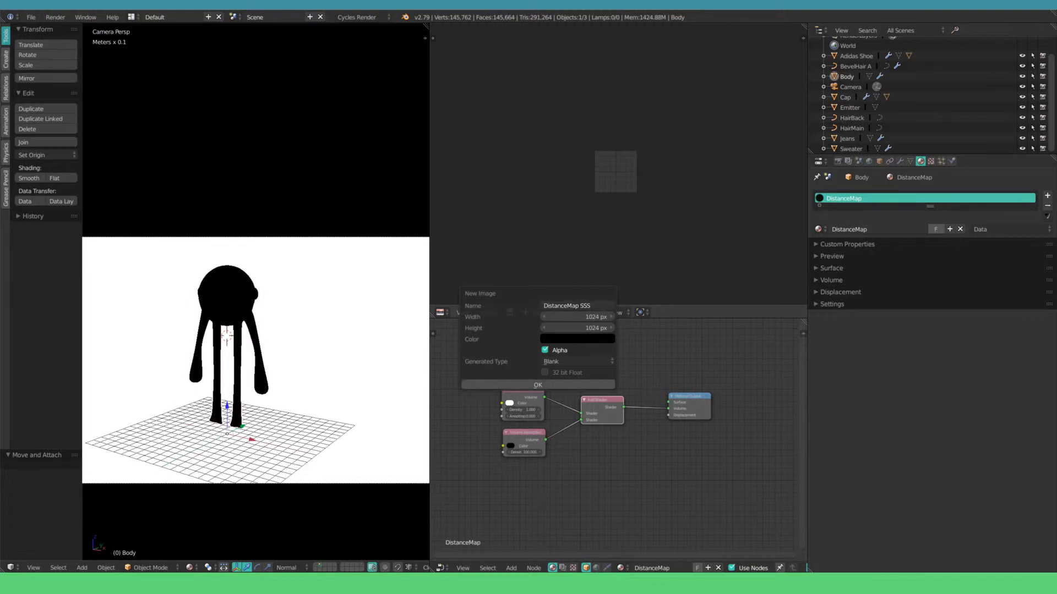
key("Return")
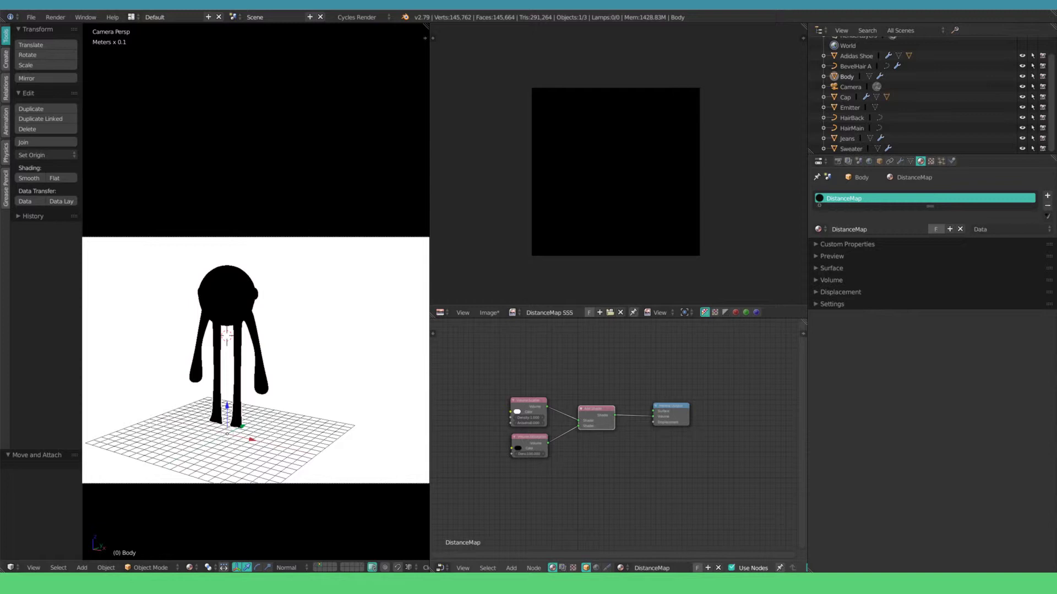
Step: Add an unconnected Image Texture node below the volume nodes and assign the DistanceMap SSS image to it
key("shift+a")
mouse_move(541, 492)
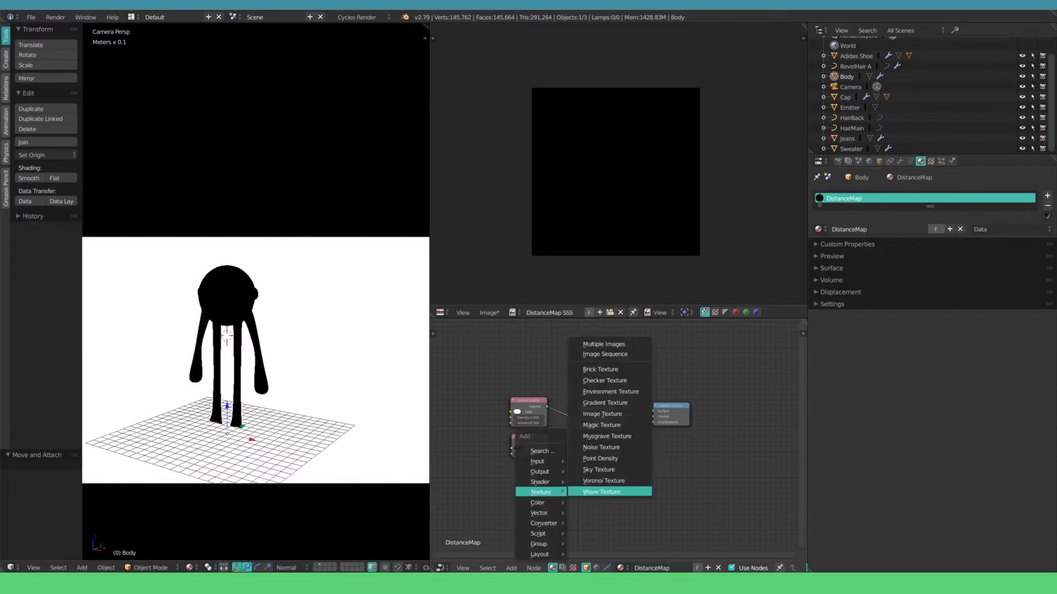
left_click(605, 413)
left_click(575, 493)
left_click(565, 488)
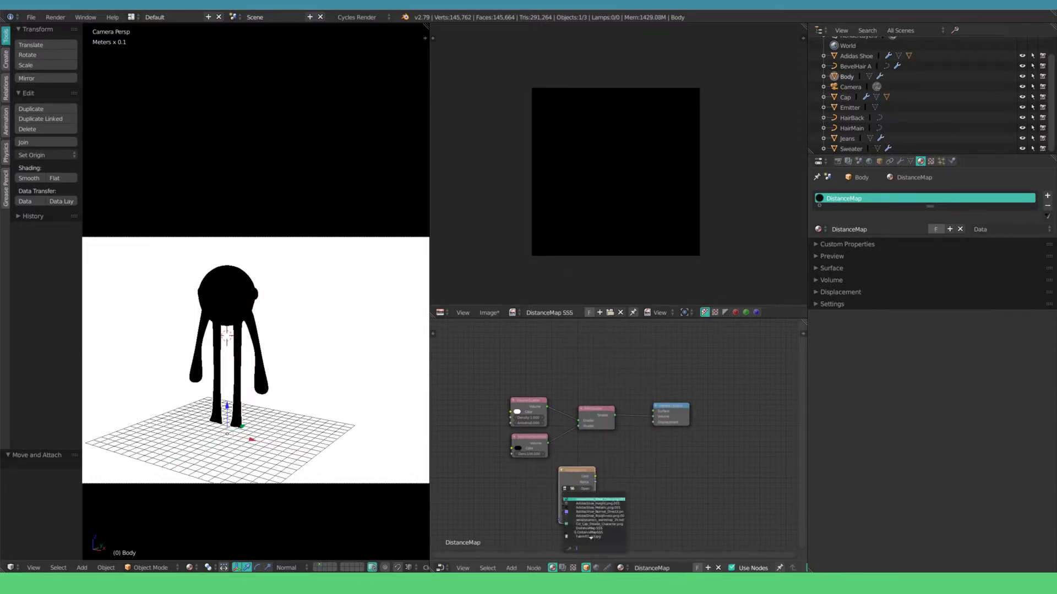
type("dis")
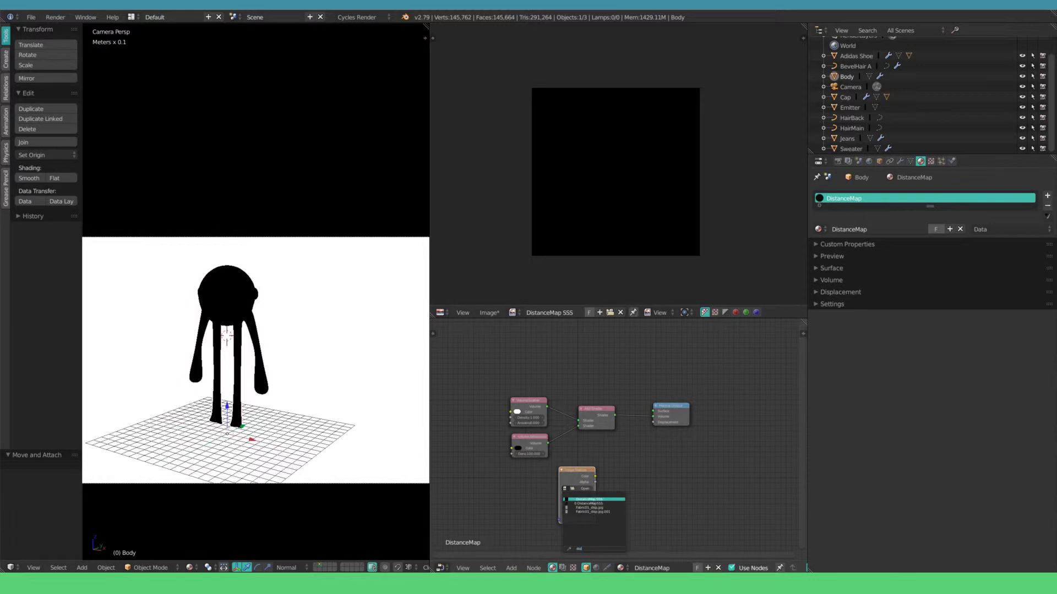
key("Return")
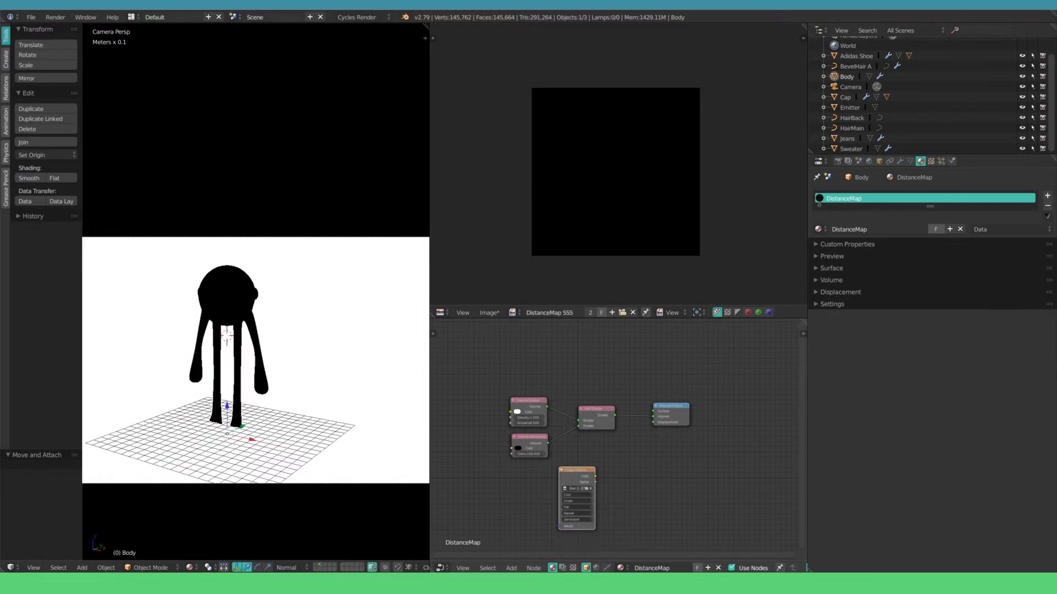
left_click_drag(575, 470, 555, 473)
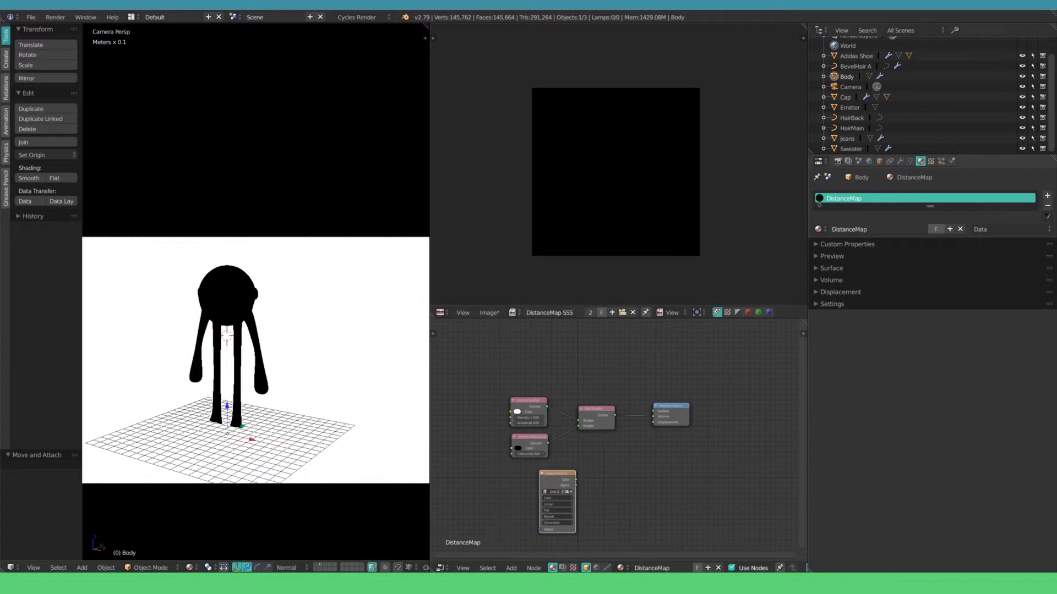
Step: Try enabling the Diffuse, Glossy, Transmission, Subsurface and AO contributions for the Combined bake, and switch them back off
left_click(838, 161)
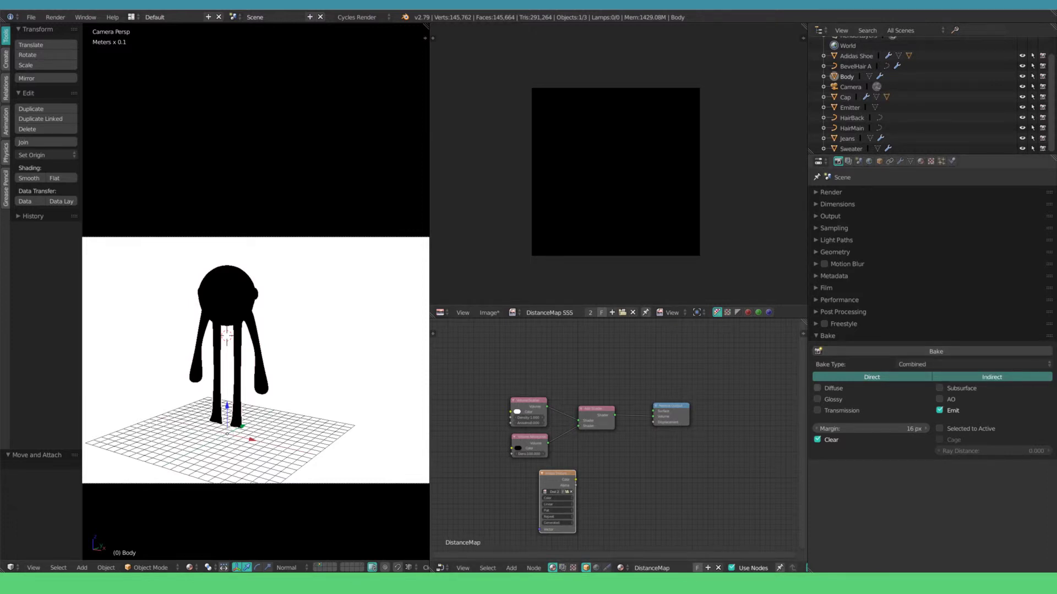
left_click(817, 388)
left_click(817, 399)
left_click(817, 410)
left_click(940, 388)
left_click(940, 399)
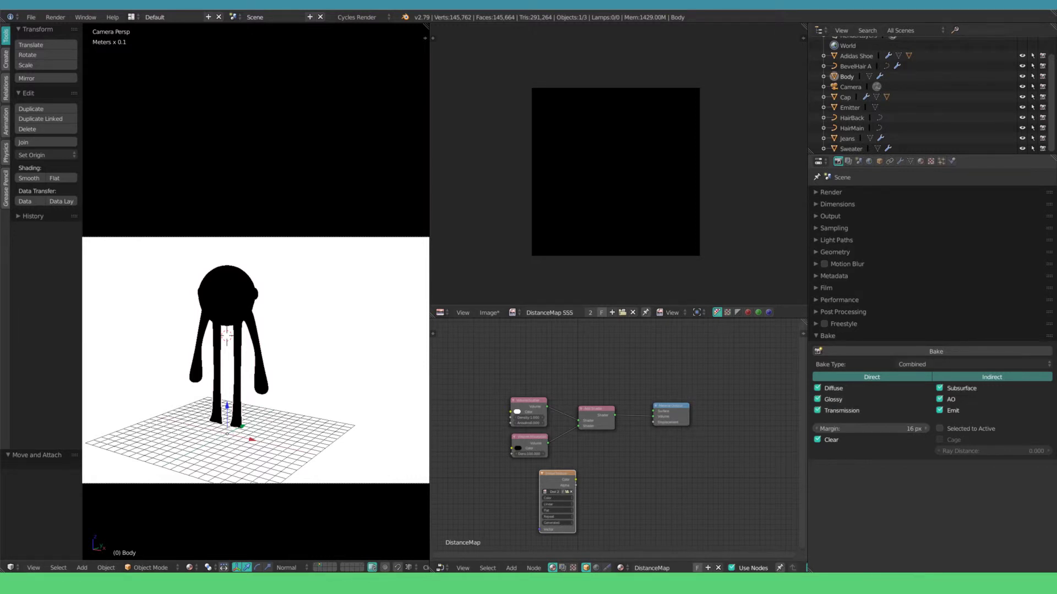
left_click(818, 410)
left_click(817, 399)
left_click(817, 388)
left_click_drag(940, 388, 940, 400)
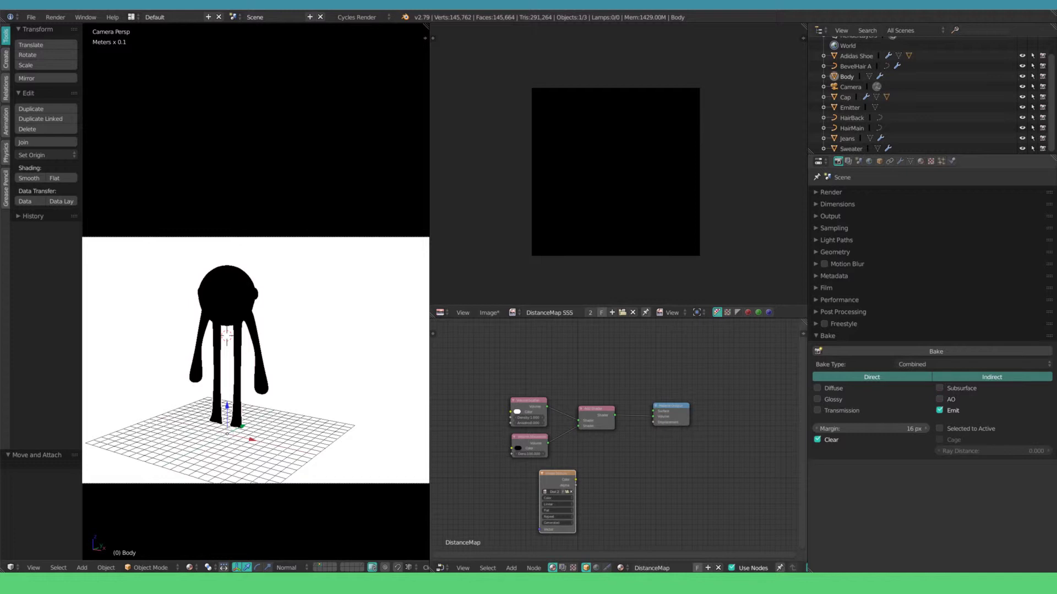
Step: Bake the Body's Combined pass into the DistanceMap SSS image and inspect the baked UV islands
left_click(936, 352)
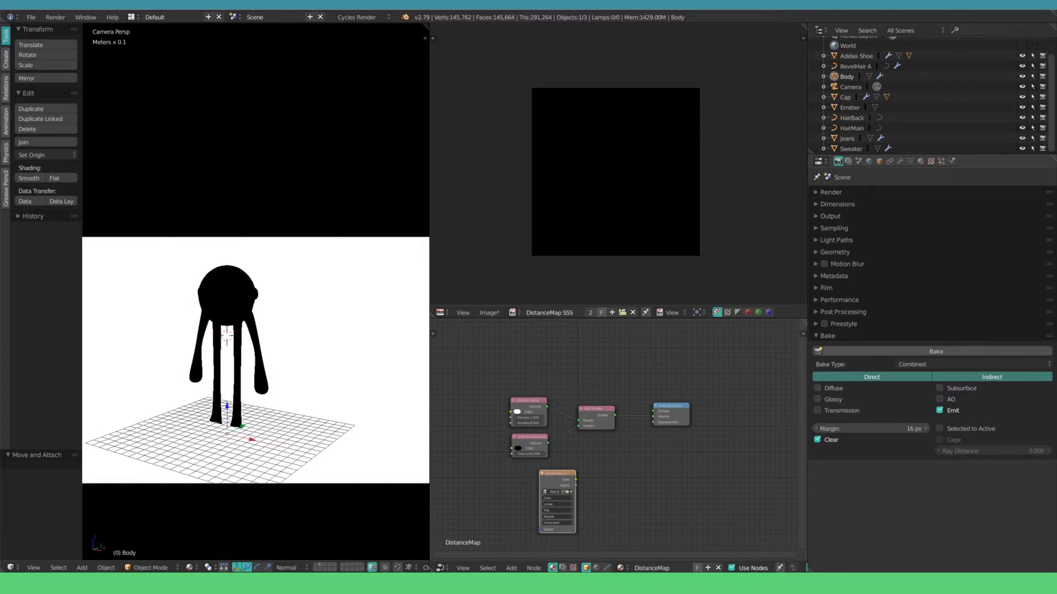
left_click(833, 228)
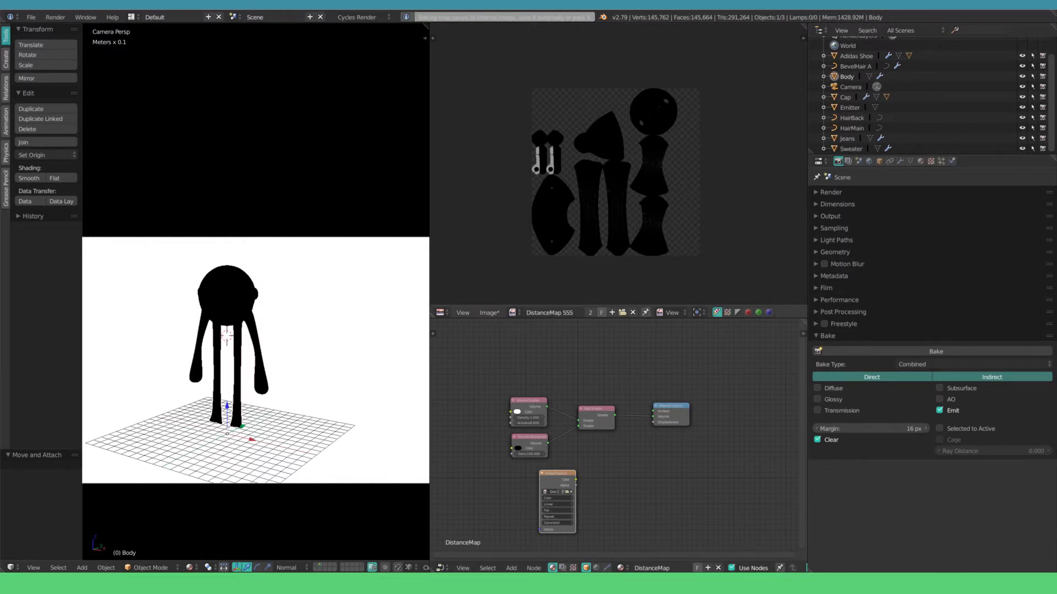
scroll(618, 165, "up", 4)
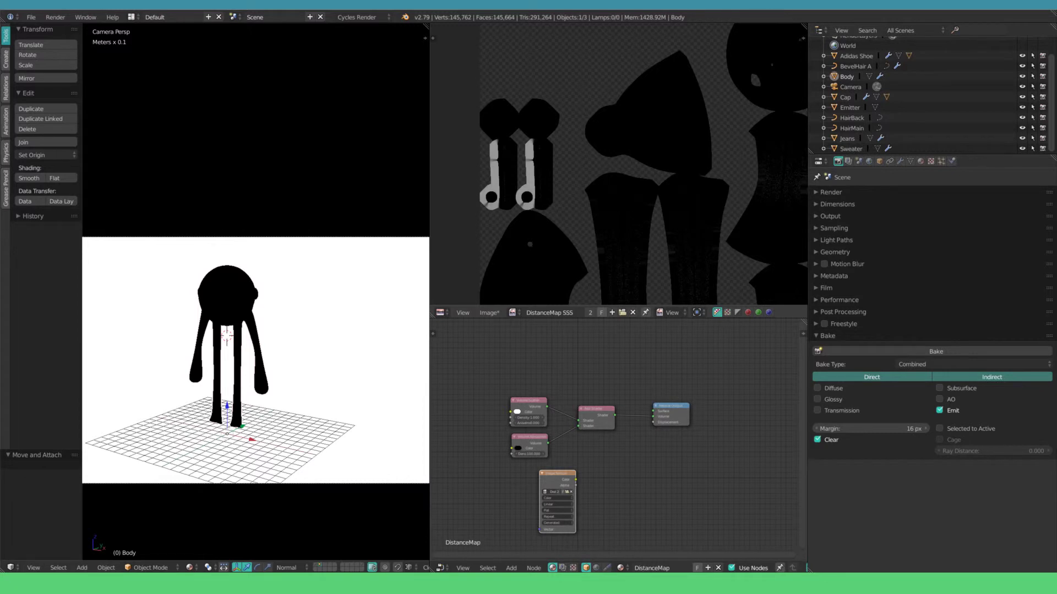
mouse_move(618, 164)
middle_mouse_down()
mouse_move(576, 167)
mouse_move(628, 185)
mouse_move(619, 170)
middle_mouse_up()
scroll(619, 164, "down", 3)
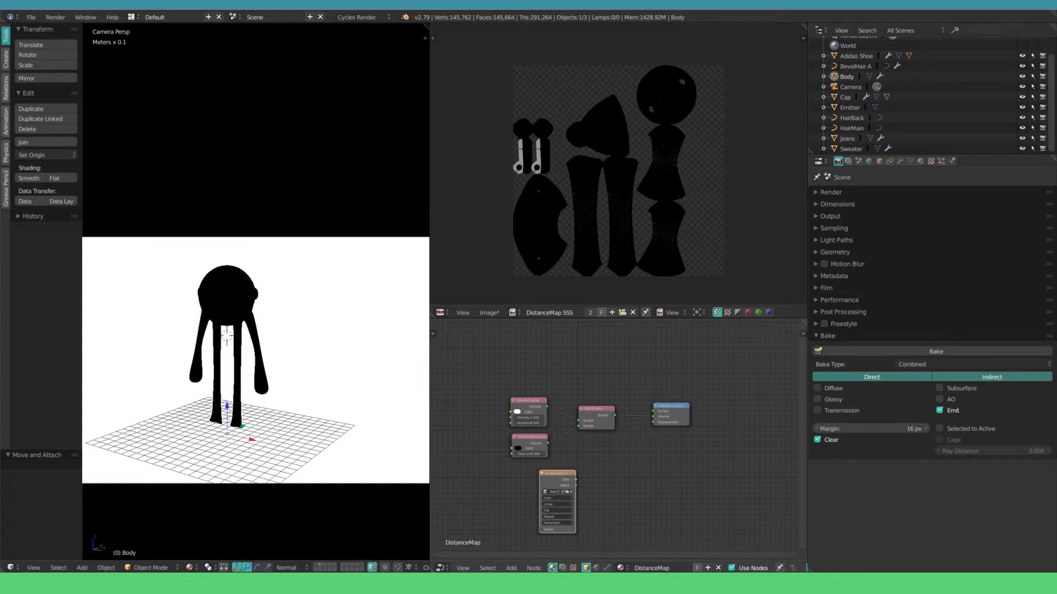
Step: Save the baked image as DistanceMap SSS.png in the project's Textures folder
left_click(489, 312)
left_click(531, 215)
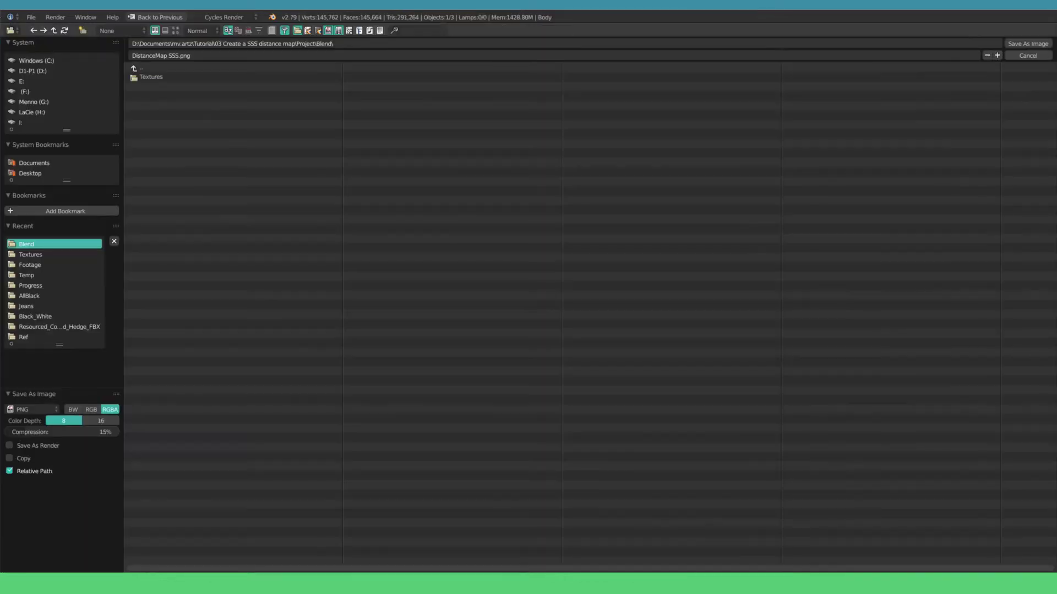
left_click(151, 77)
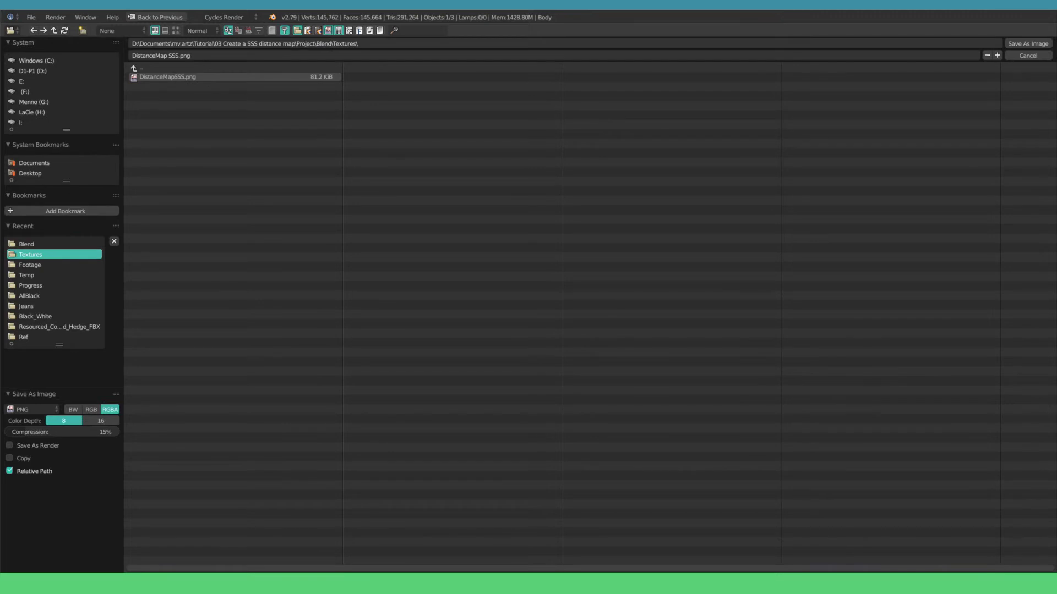
left_click(1027, 44)
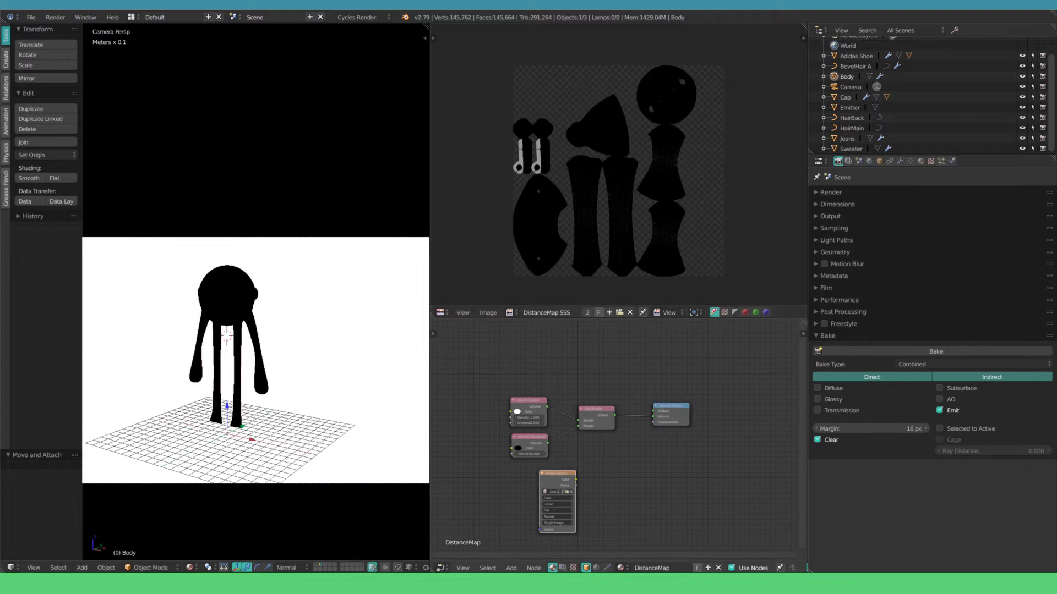
Step: Copy the DistanceMap SSS Image Texture node into the Body's Skin material and place it beside the Principled BSDF
left_click_drag(557, 473, 546, 468)
key("ctrl+c")
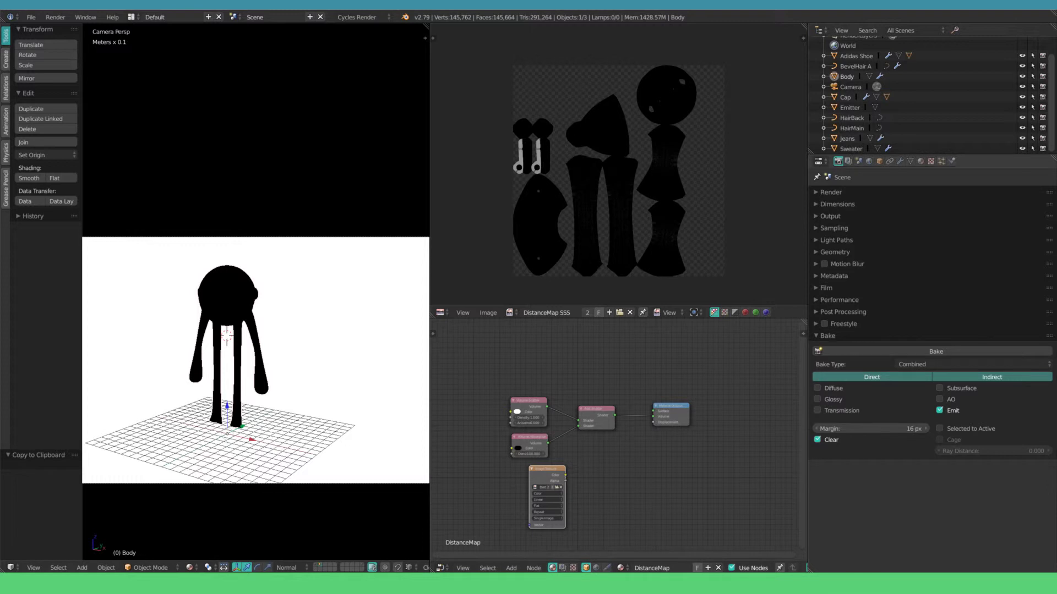
left_click(920, 161)
left_click(818, 229)
left_click(842, 283)
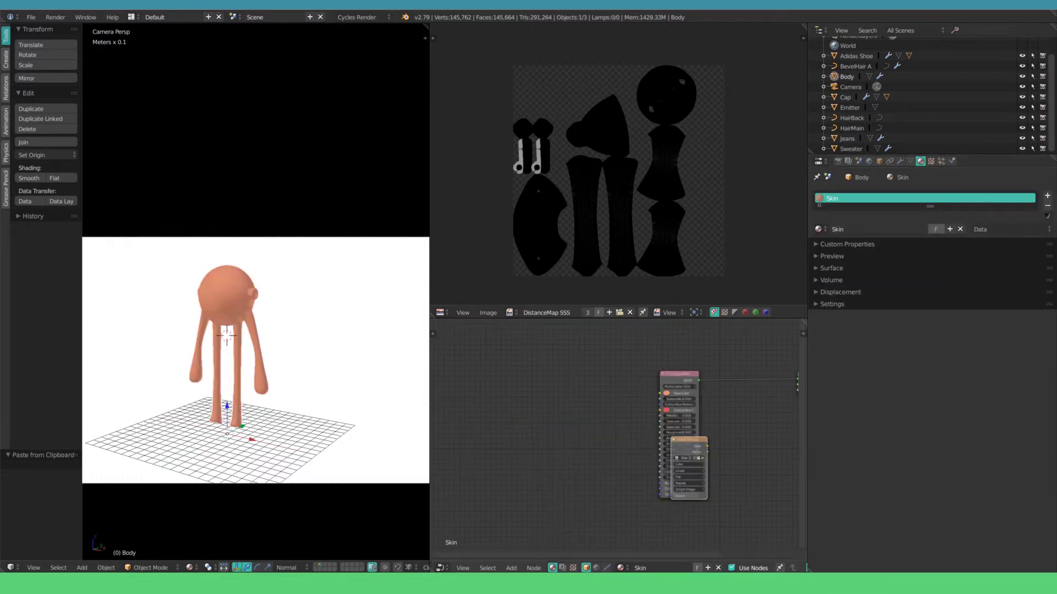
left_click_drag(688, 449, 562, 458)
Step: Switch the viewport to rendered shading and preview the baked distance map texture on the body's head and ears
scroll(256, 358, "up", 3)
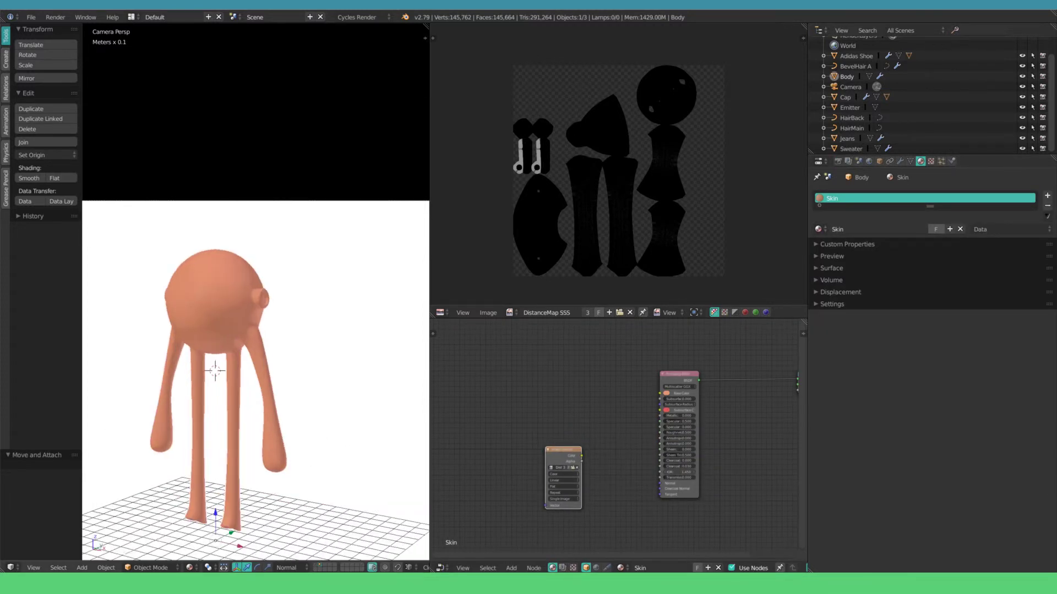
key("shift+z")
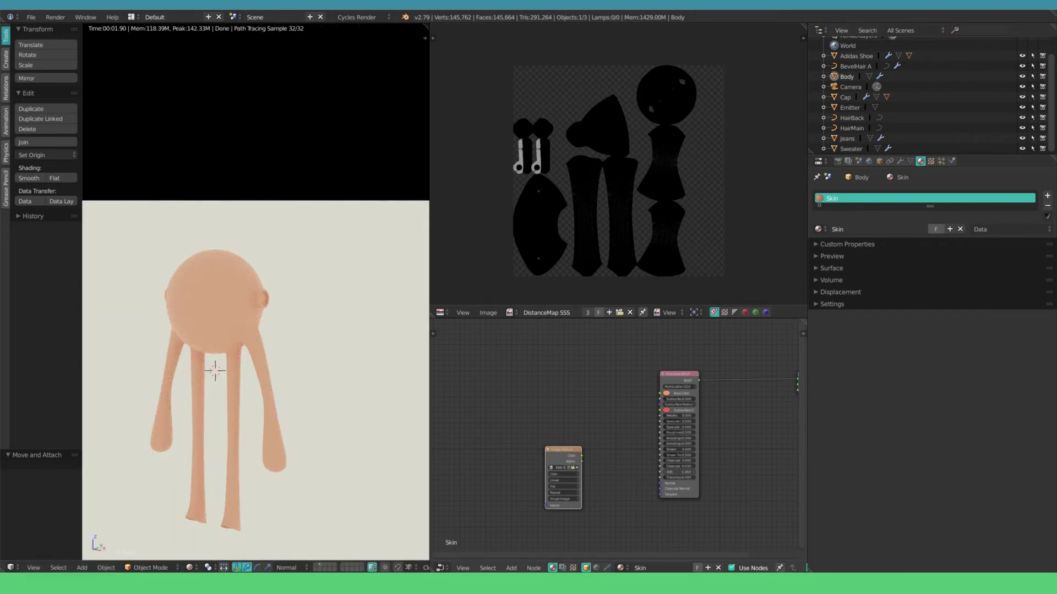
left_click(562, 458, "ctrl+shift")
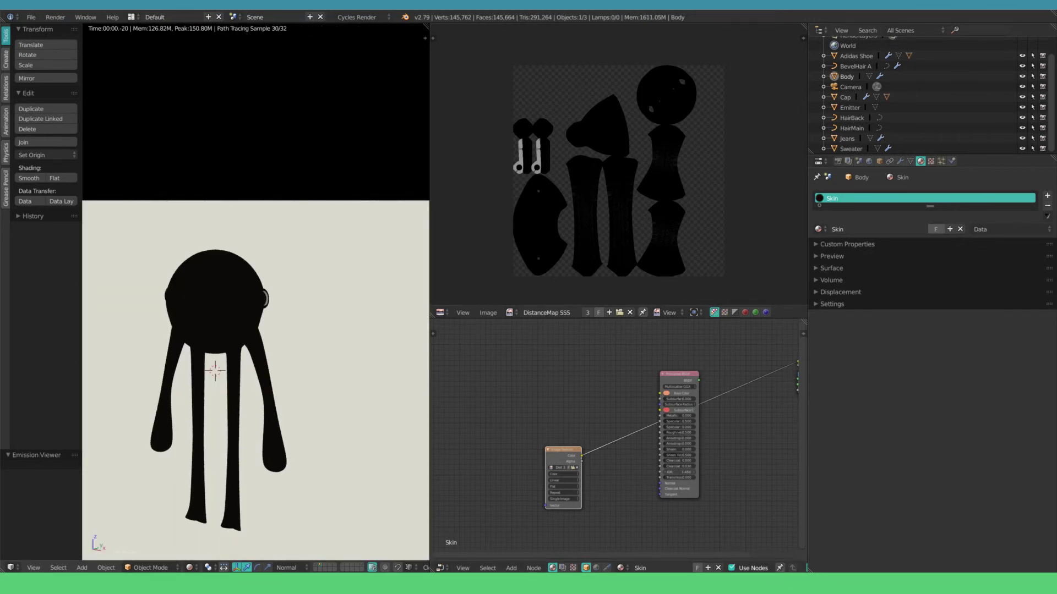
scroll(215, 370, "up", 5)
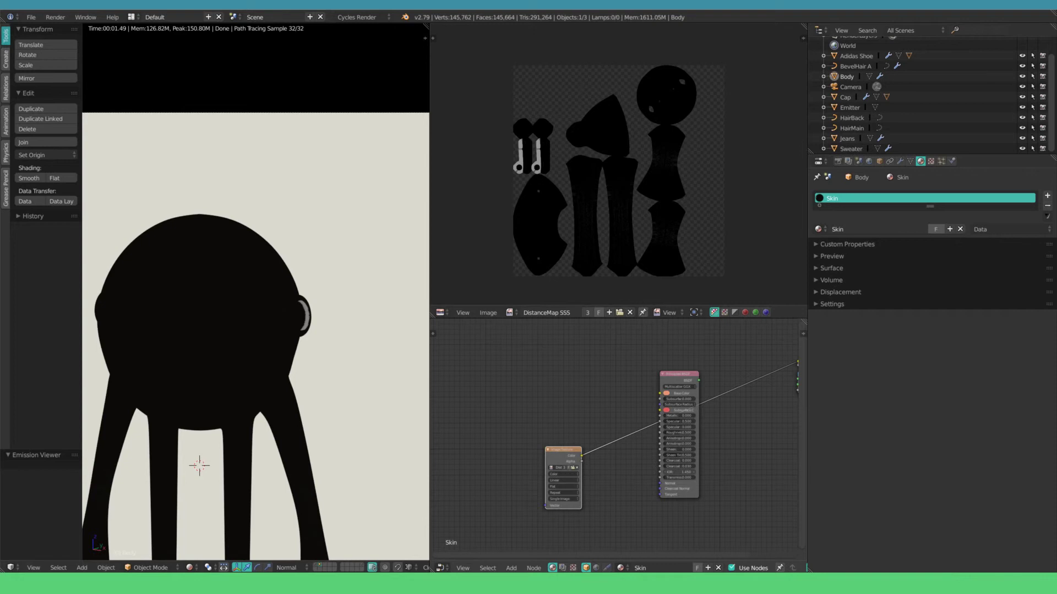
Step: Set the Subsurface Color to blue and drive the Principled BSDF's Subsurface input with the Image Texture's Color output
left_click(666, 410)
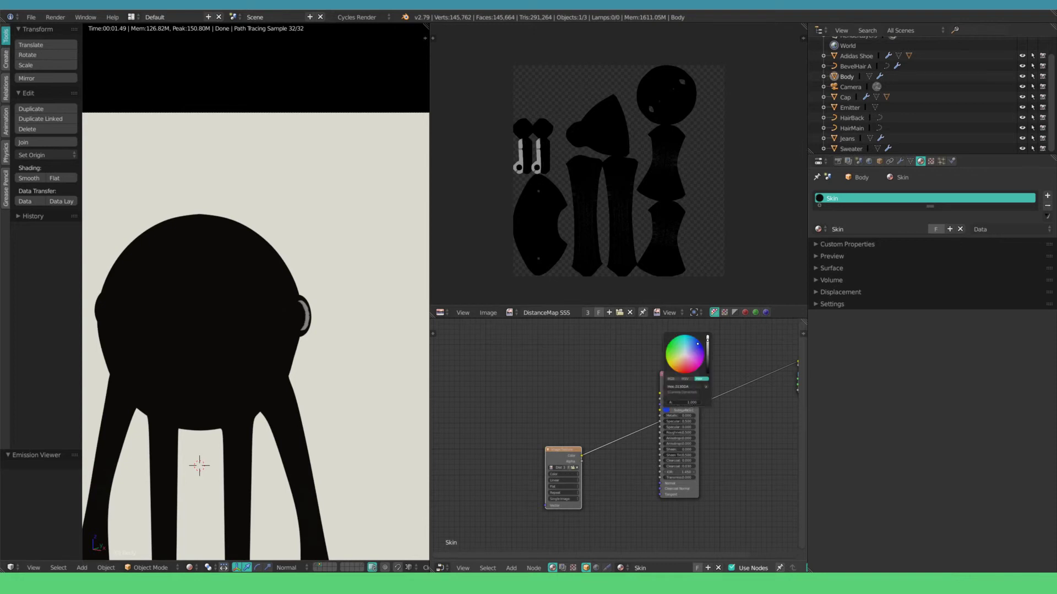
left_click_drag(563, 449, 528, 428)
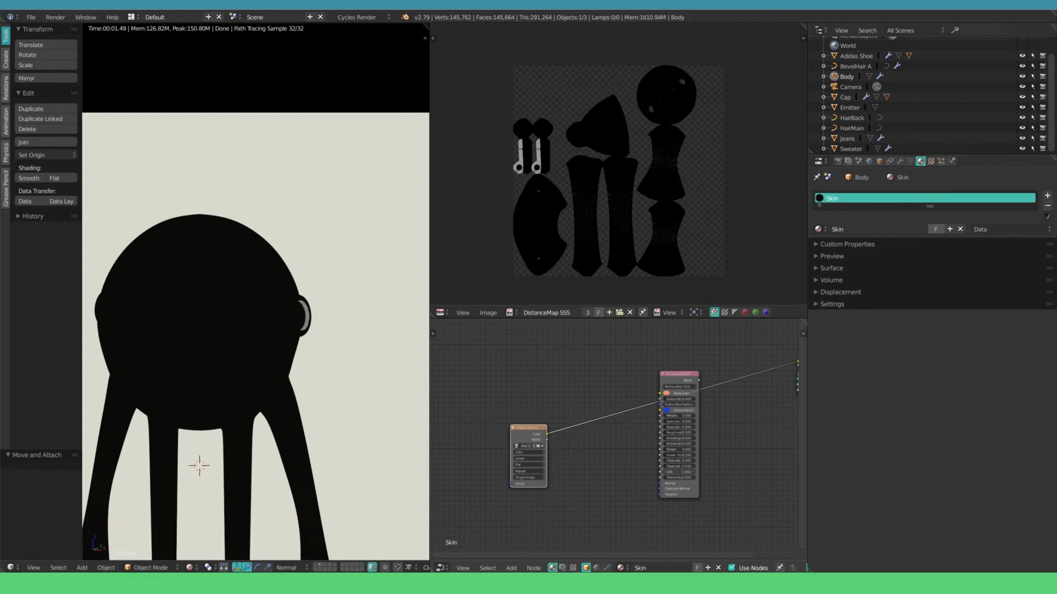
left_click_drag(680, 375, 660, 374)
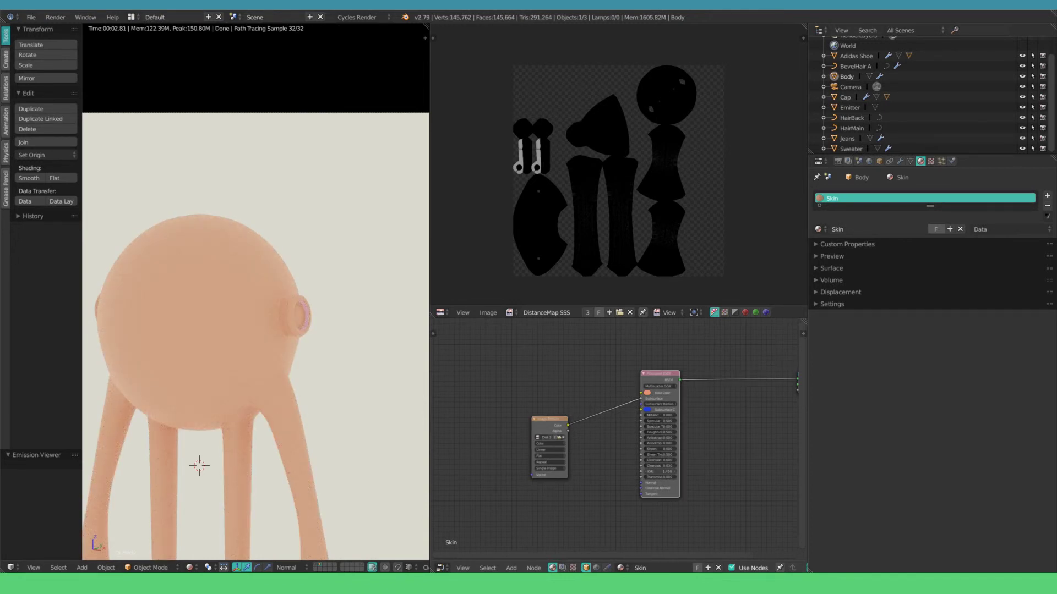
Step: Copy the Base Color to the Subsurface Color and shift it to a more saturated red-orange
left_click_drag(648, 393, 647, 409)
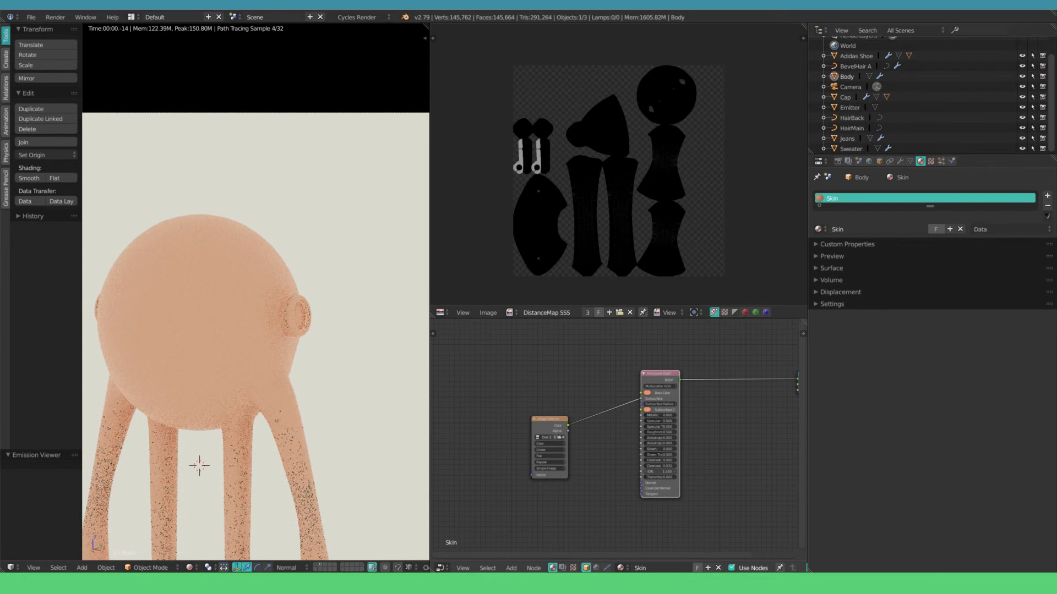
left_click(647, 409)
left_click(662, 368)
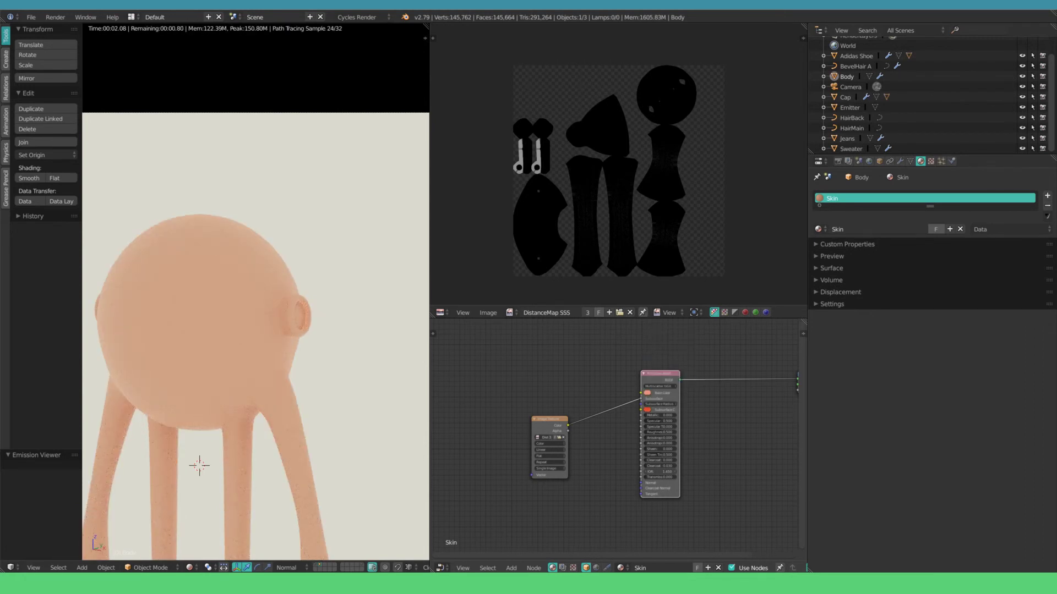
Step: Insert a ColorRamp node between the Image Texture and the Principled BSDF's Subsurface input
left_click_drag(549, 419, 524, 398)
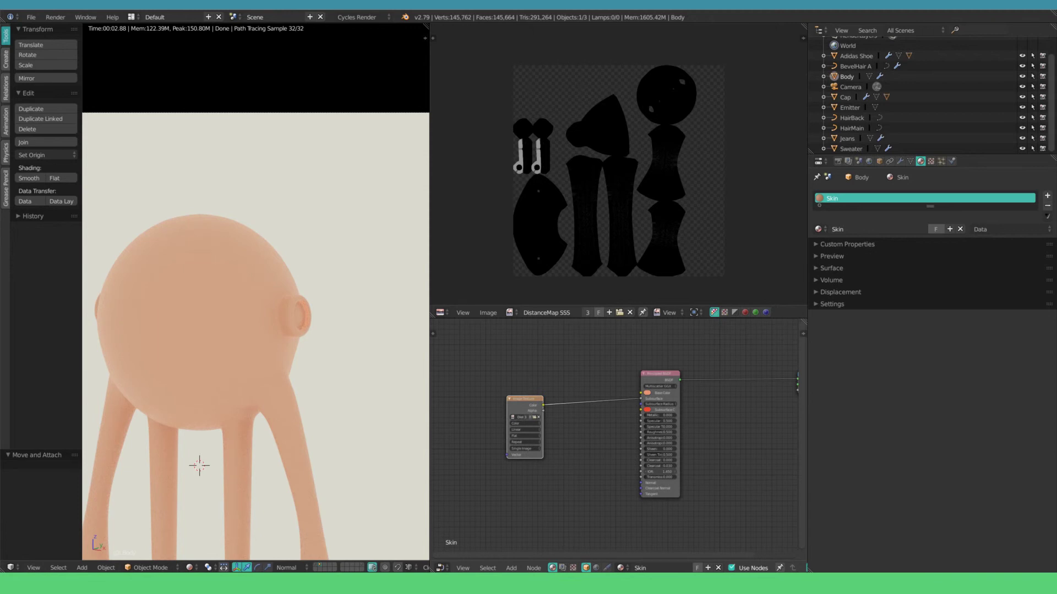
key("shift+a")
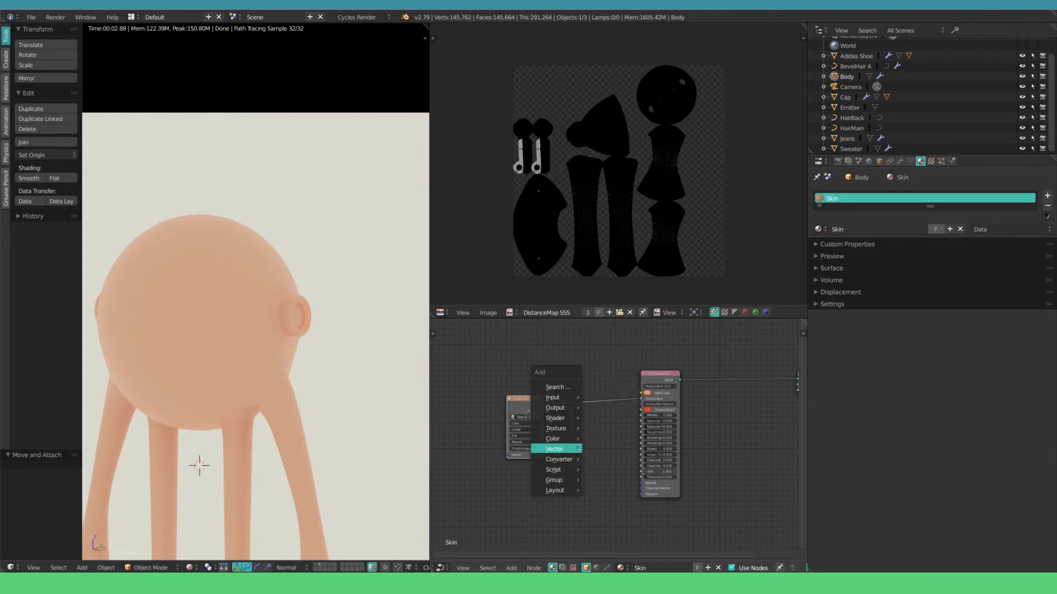
mouse_move(572, 460)
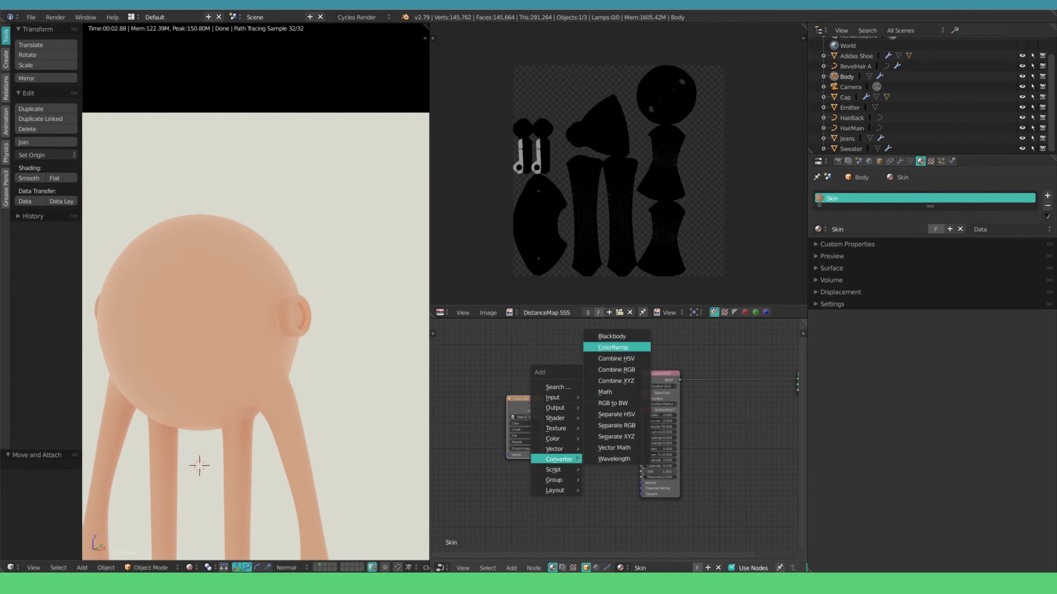
left_click(612, 348)
left_click(594, 407)
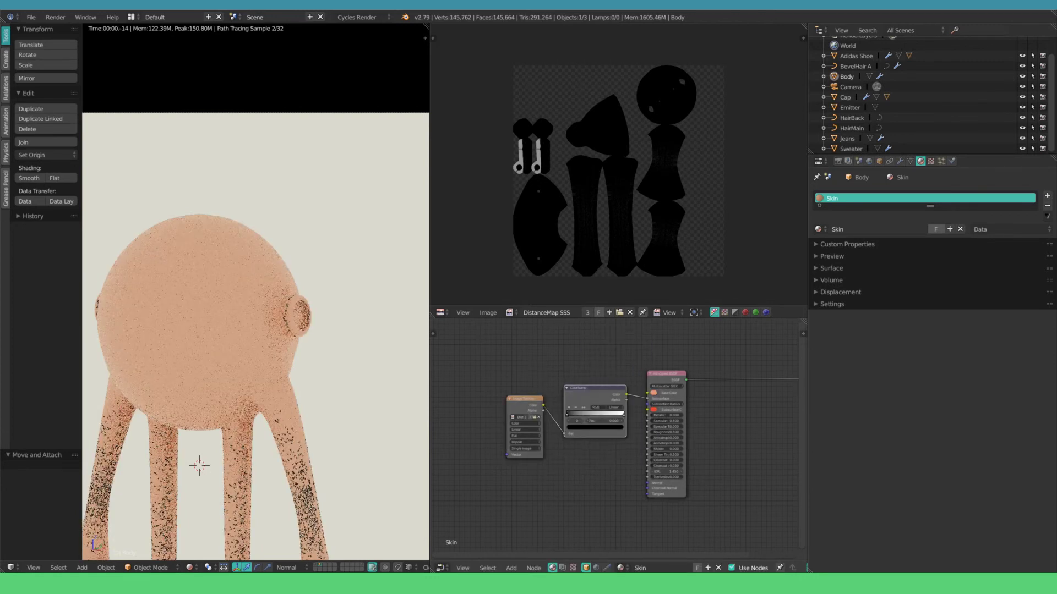
Step: Tighten the ColorRamp by moving the black stop to about 0.12 and the white stop inward, previewing the ramp's output
scroll(553, 413, "up", 2)
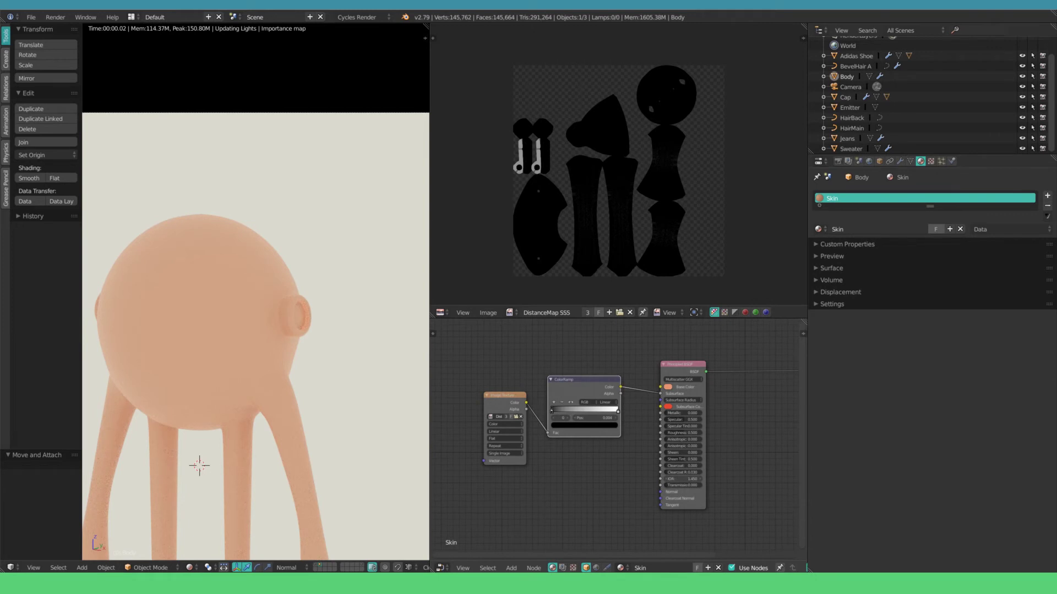
mouse_move(552, 410)
left_mouse_down()
mouse_move(610, 411)
mouse_move(560, 411)
left_mouse_up()
left_click(584, 388, "ctrl+shift")
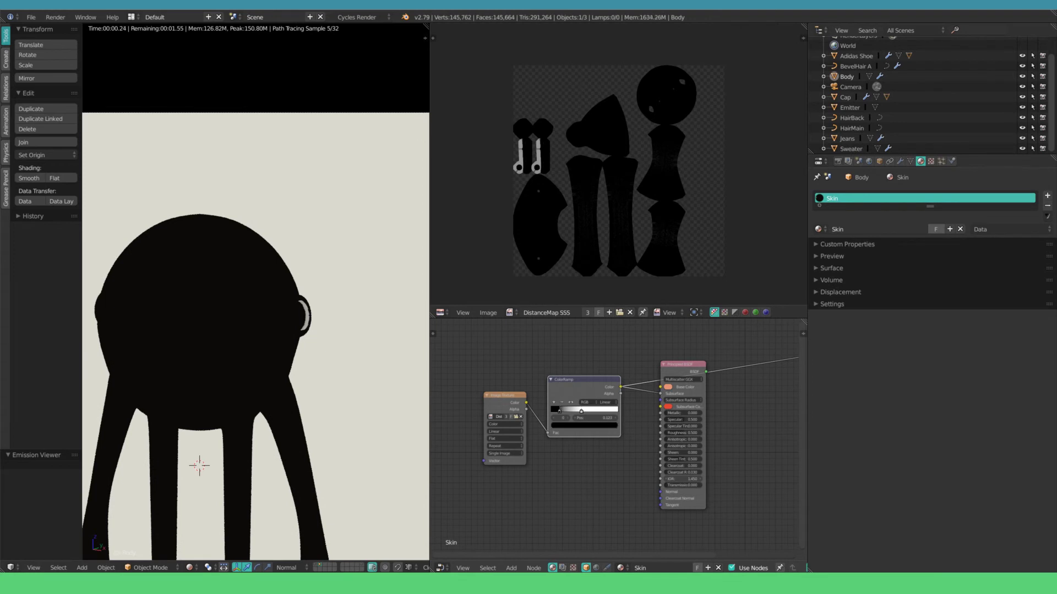
scroll(669, 377, "down", 1)
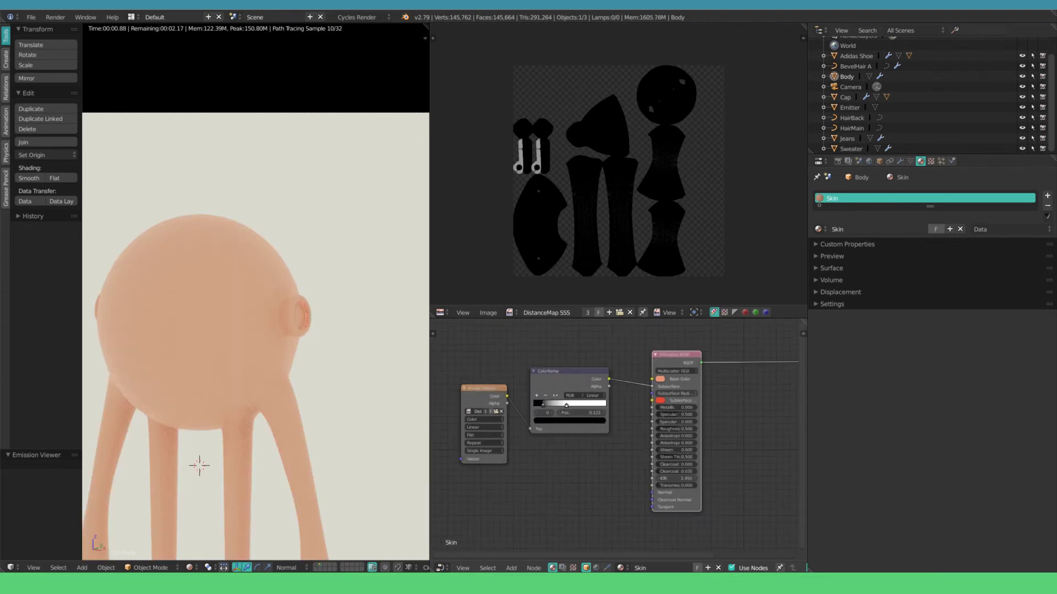
Step: Try Subsurface Radius values of 0.1 and 10 on all three channels, and set them back to 1
left_click(676, 394)
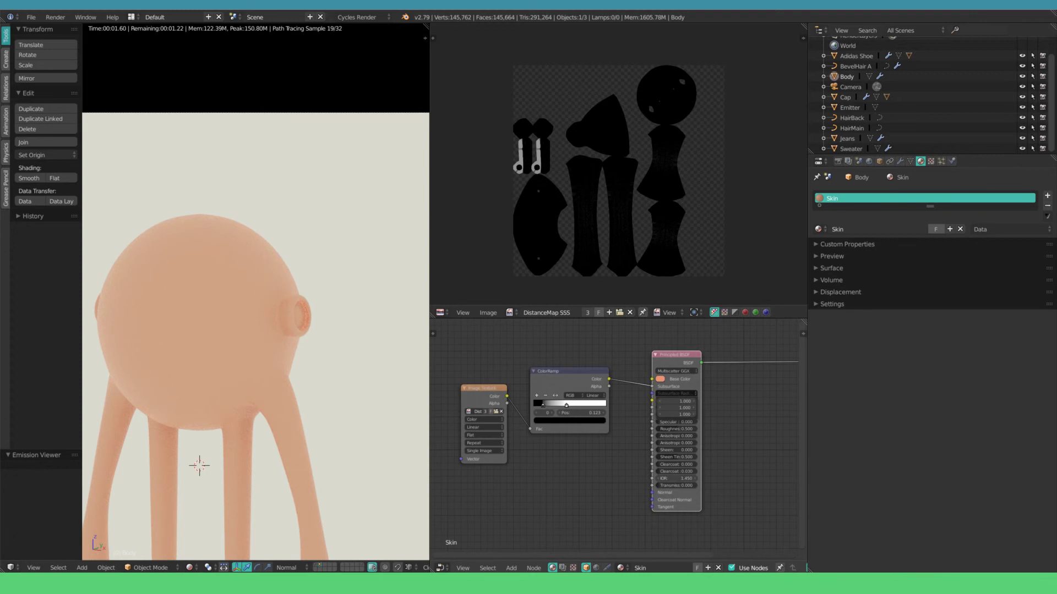
left_click_drag(676, 401, 676, 414)
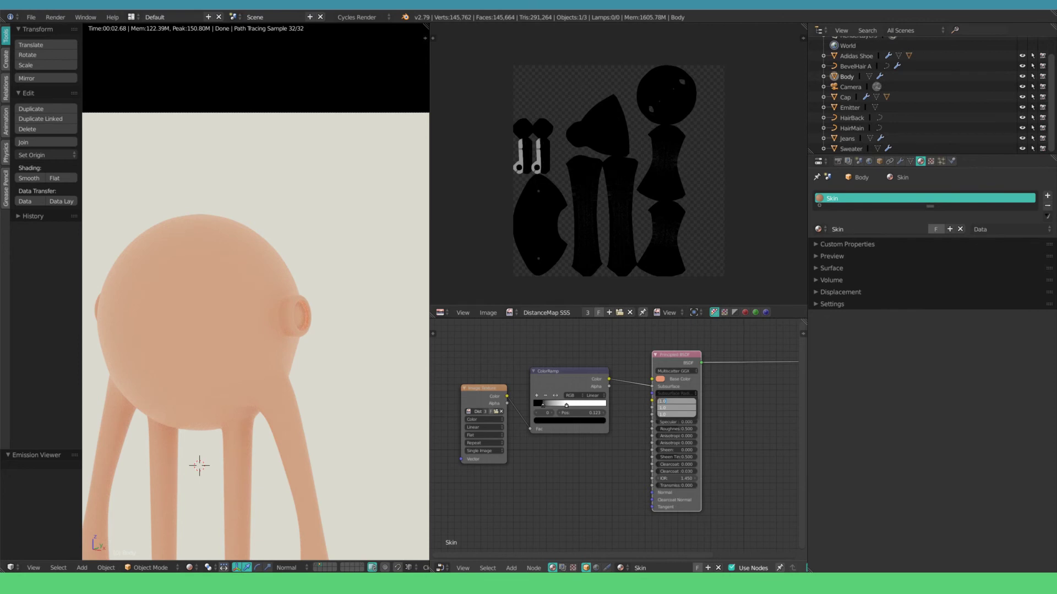
type(".1")
key("Return")
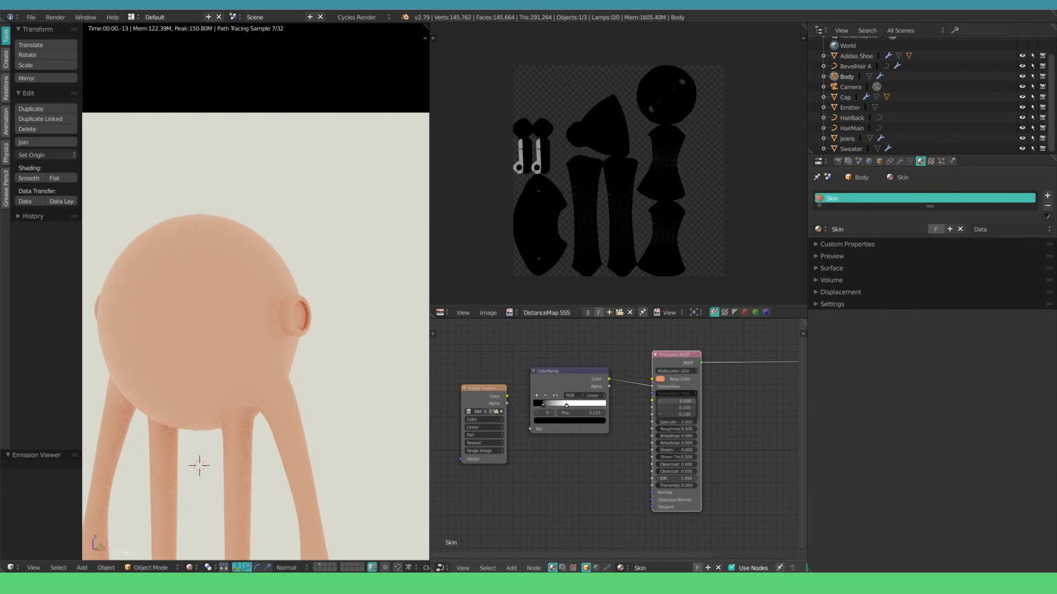
left_click_drag(676, 401, 676, 414)
type("10")
key("Return")
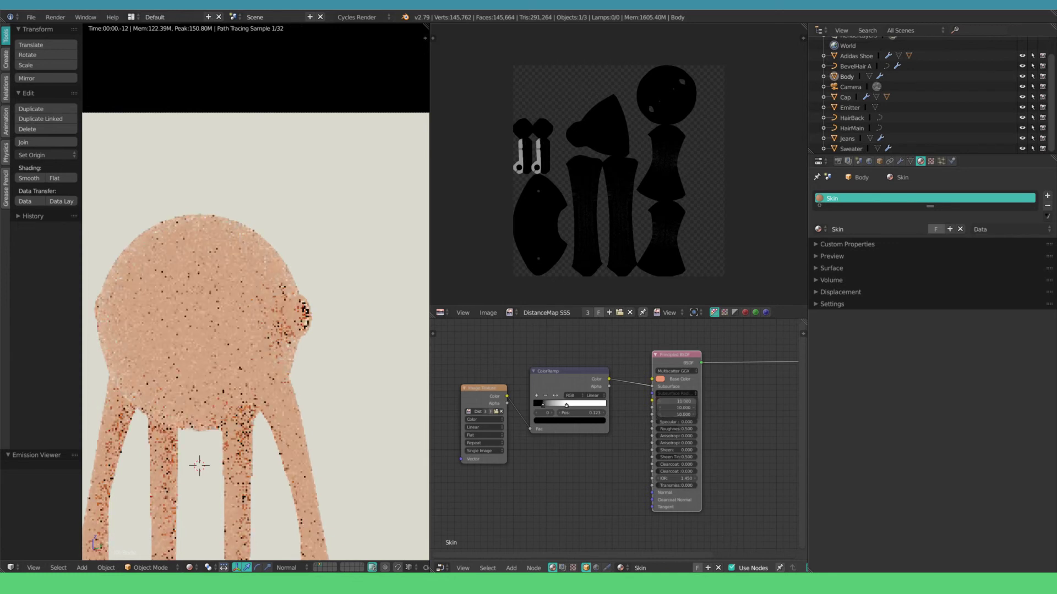
left_click_drag(676, 402, 676, 415)
type("1")
key("Return")
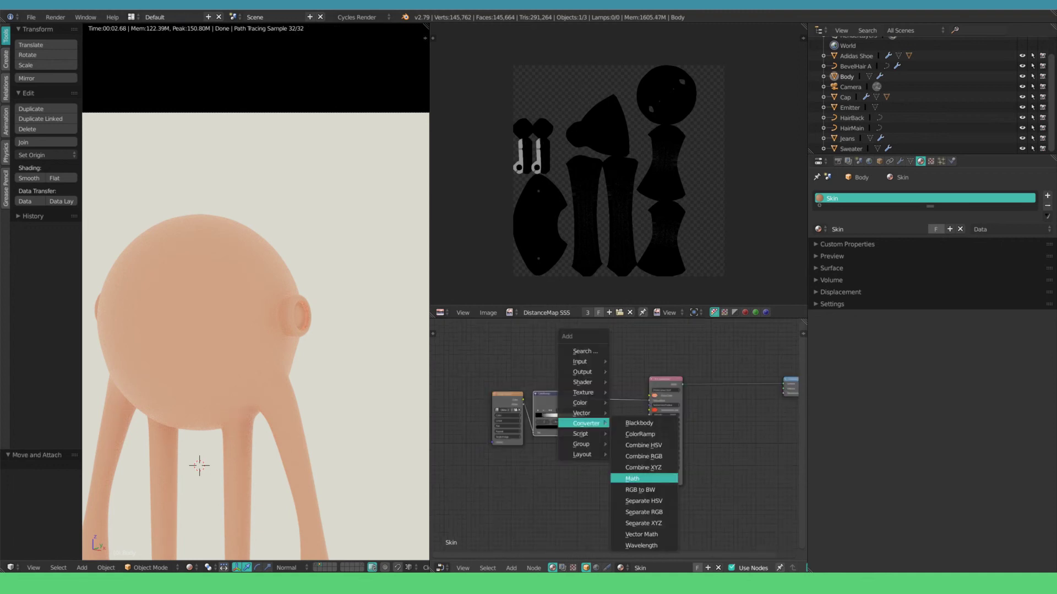
Step: Insert a Math node set to Multiply between the ColorRamp and the Subsurface input, and mute it
left_click(642, 479)
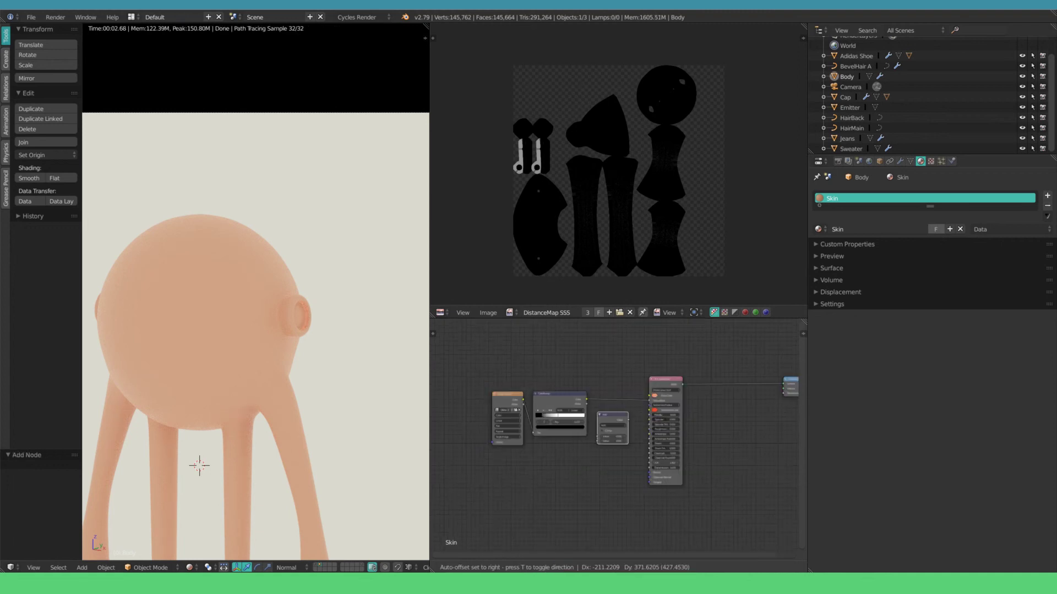
left_click(604, 390)
scroll(614, 400, "up", 4)
left_click(620, 404)
left_click(617, 384)
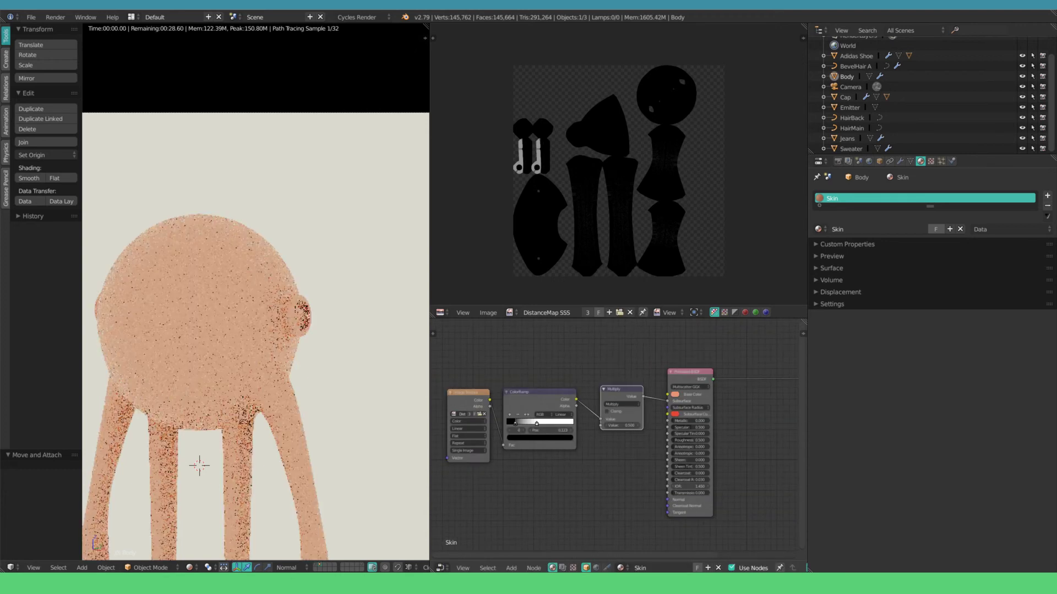
key("m")
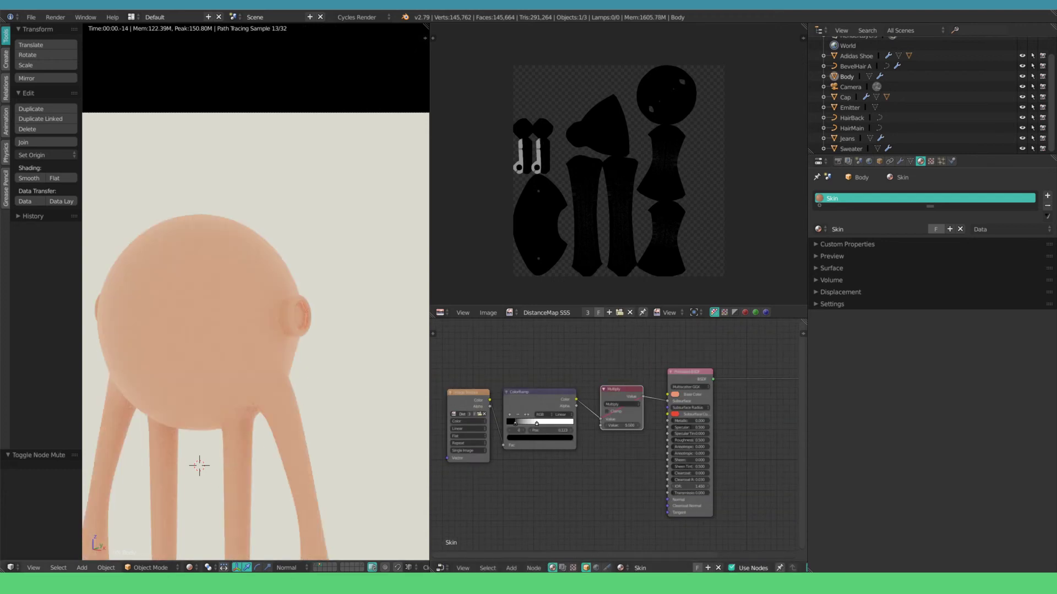
Step: Show the first layer with the clothes and hair together with the body and frame the whole character
scroll(241, 361, "down", 5)
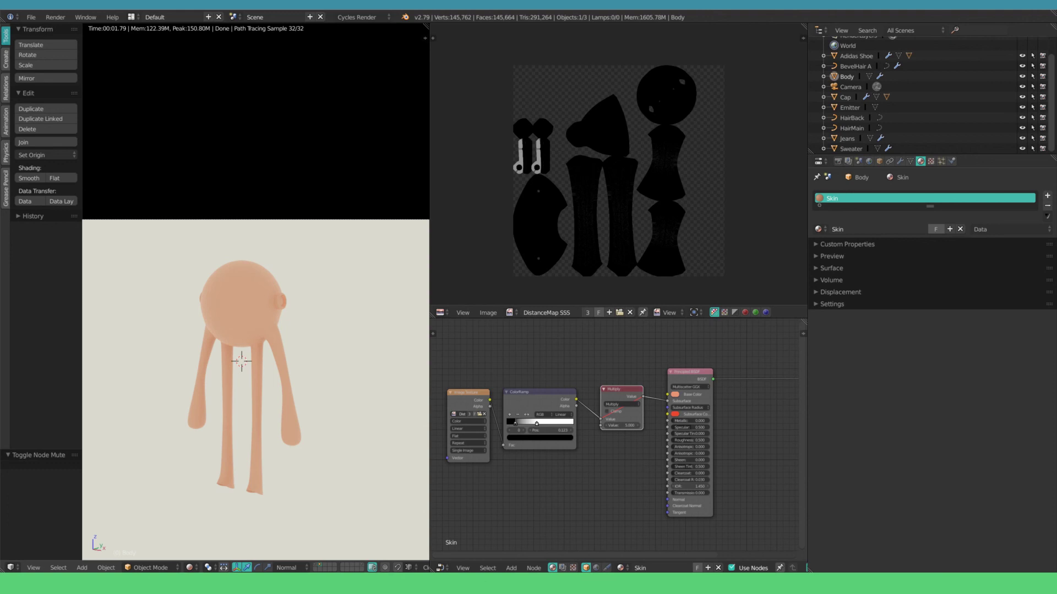
key("shift+1")
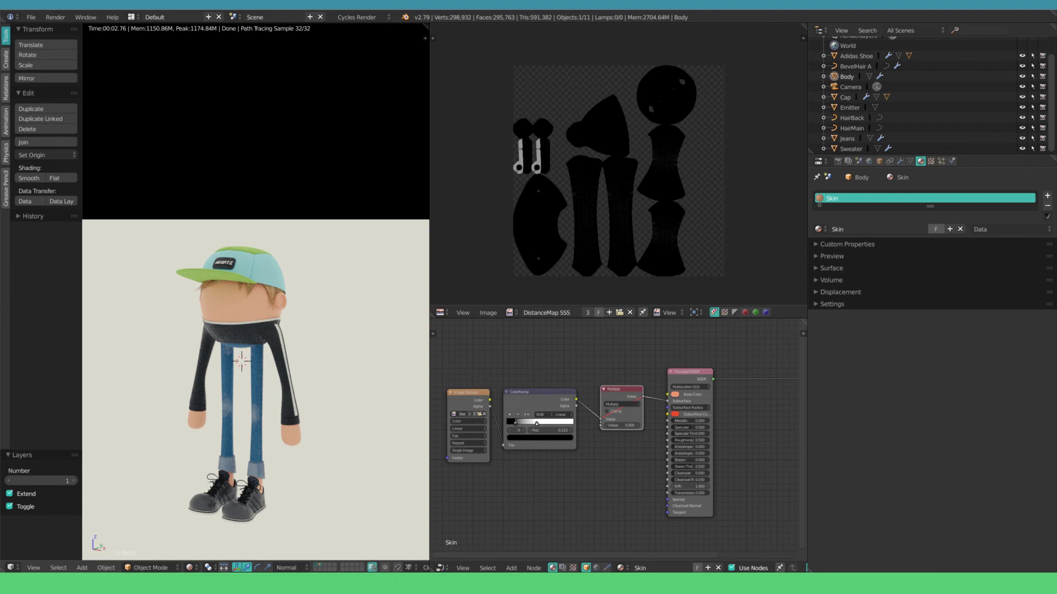
middle_click_drag(242, 361, 223, 271, "shift")
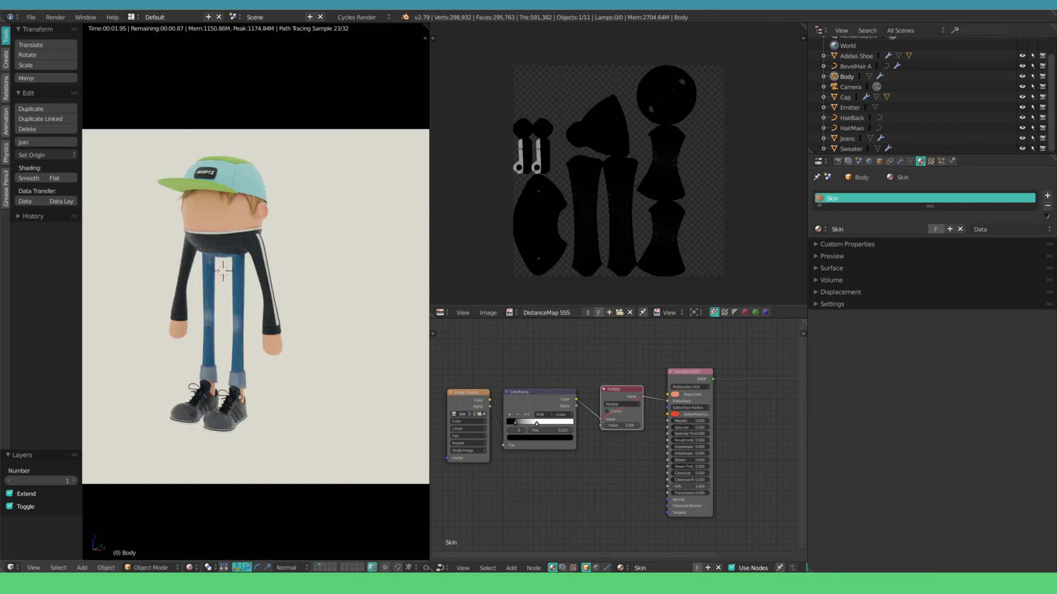